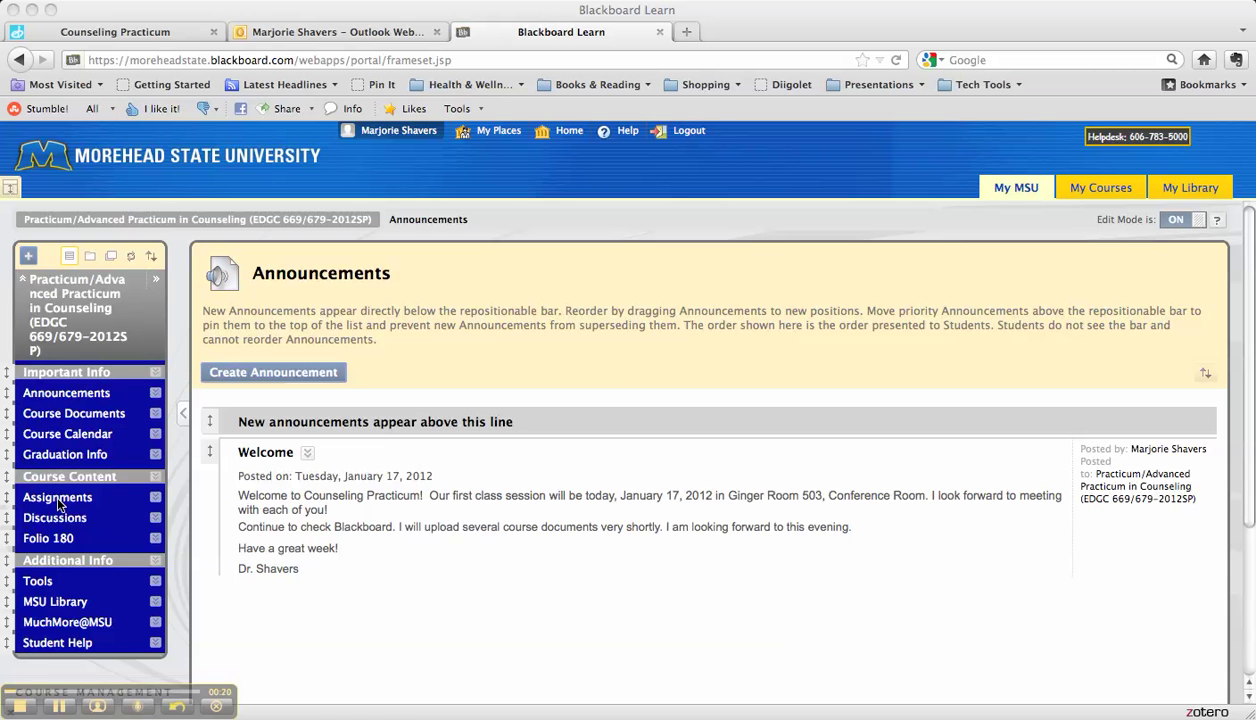
# Step: Open the practicum course's Assignments page from the left course menu
pyautogui.click(58, 505)
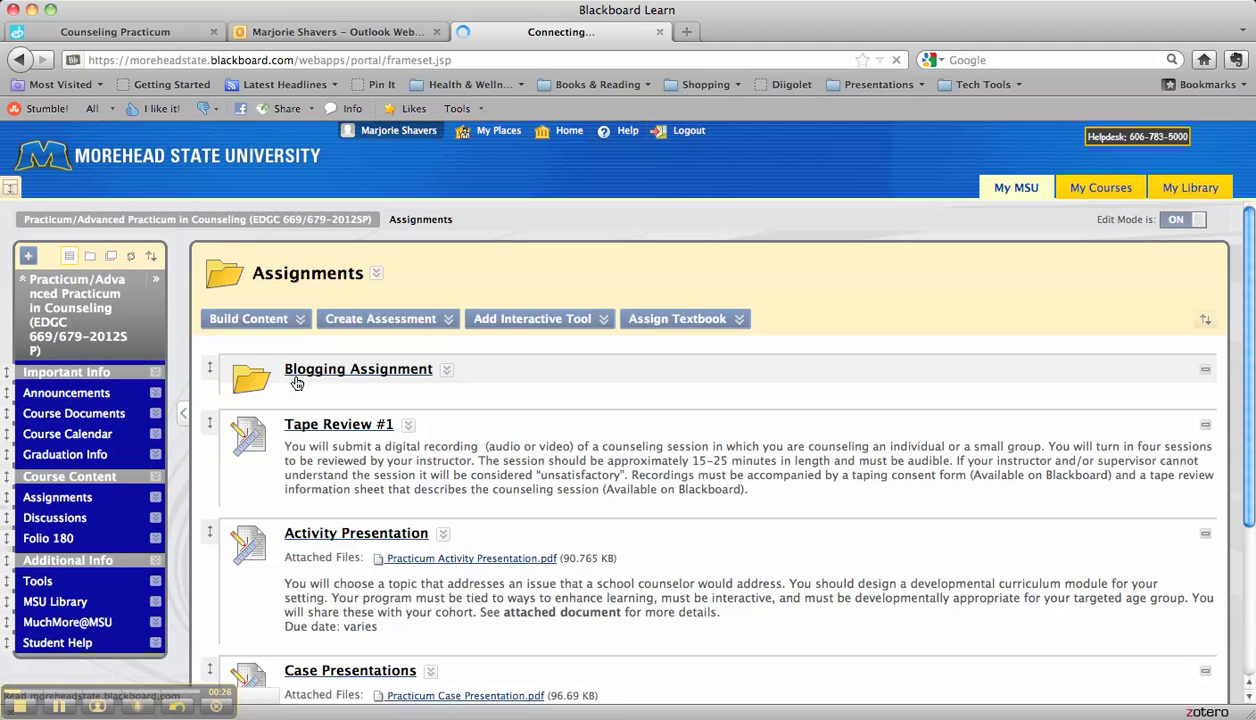
# Step: Follow the Counseling Practicum Blog link to its Edublogs login page, return, then switch to the Edublogs e-mail
pyautogui.click(307, 490)
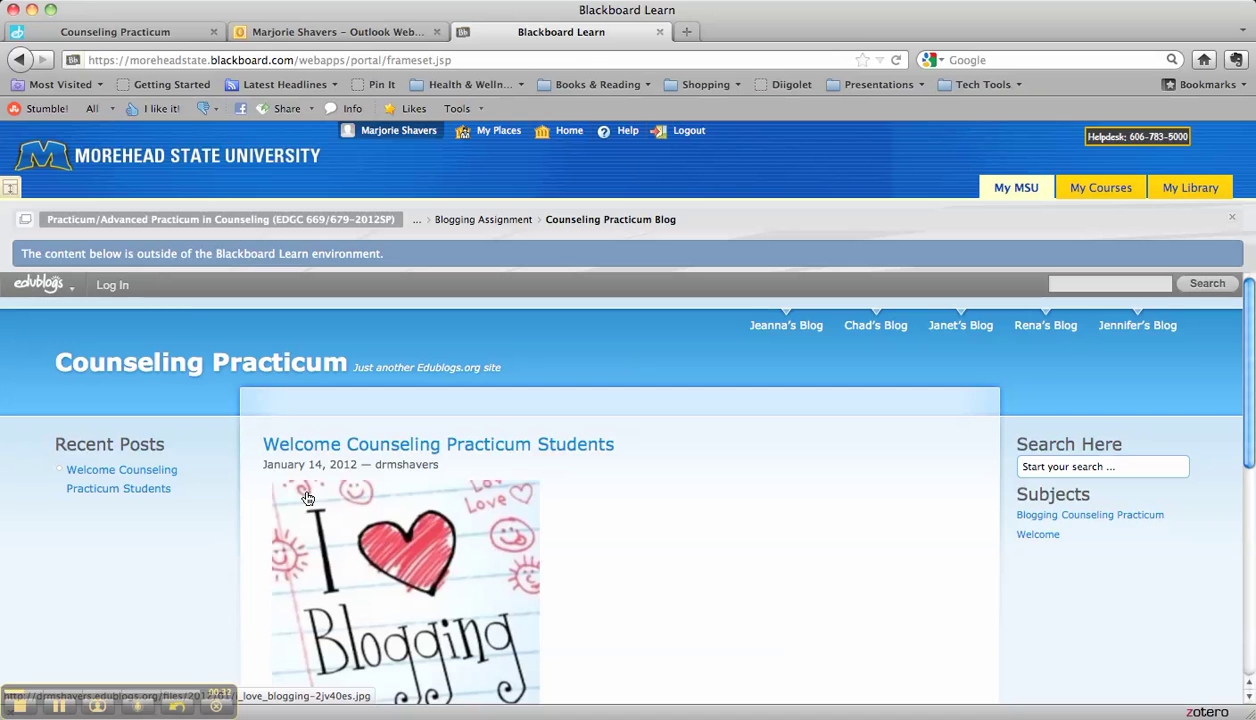
pyautogui.click(107, 296)
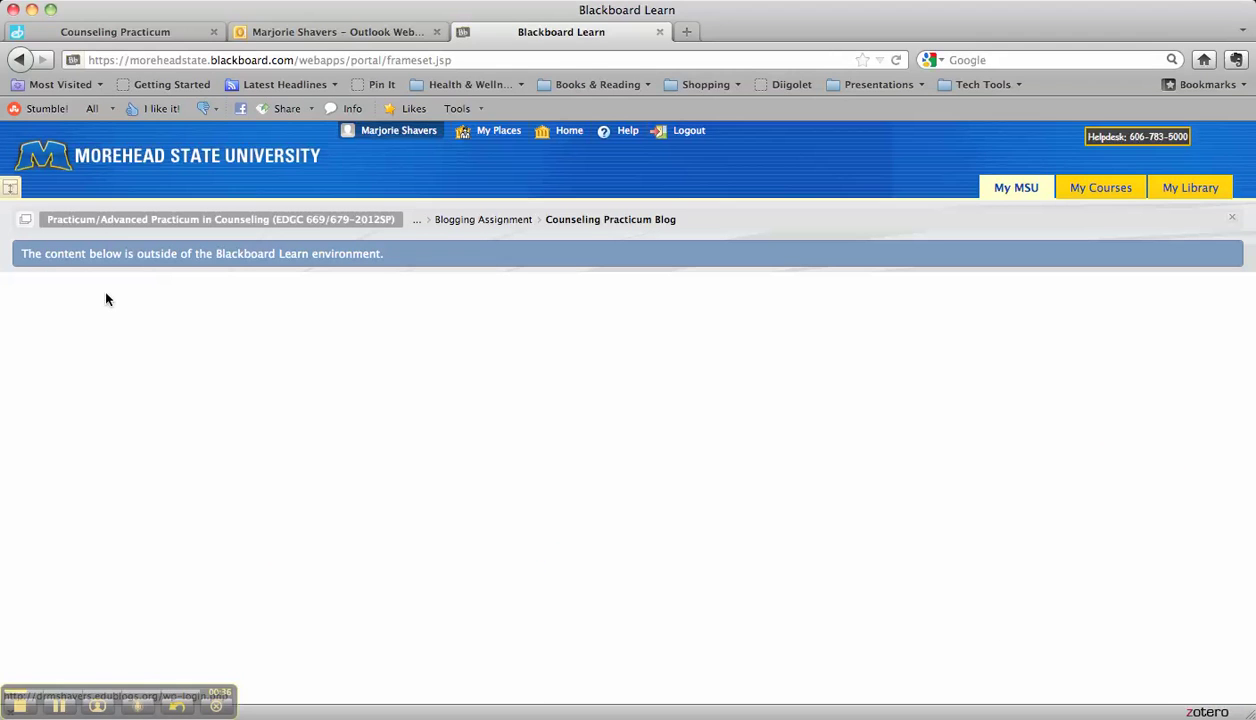
pyautogui.click(21, 60)
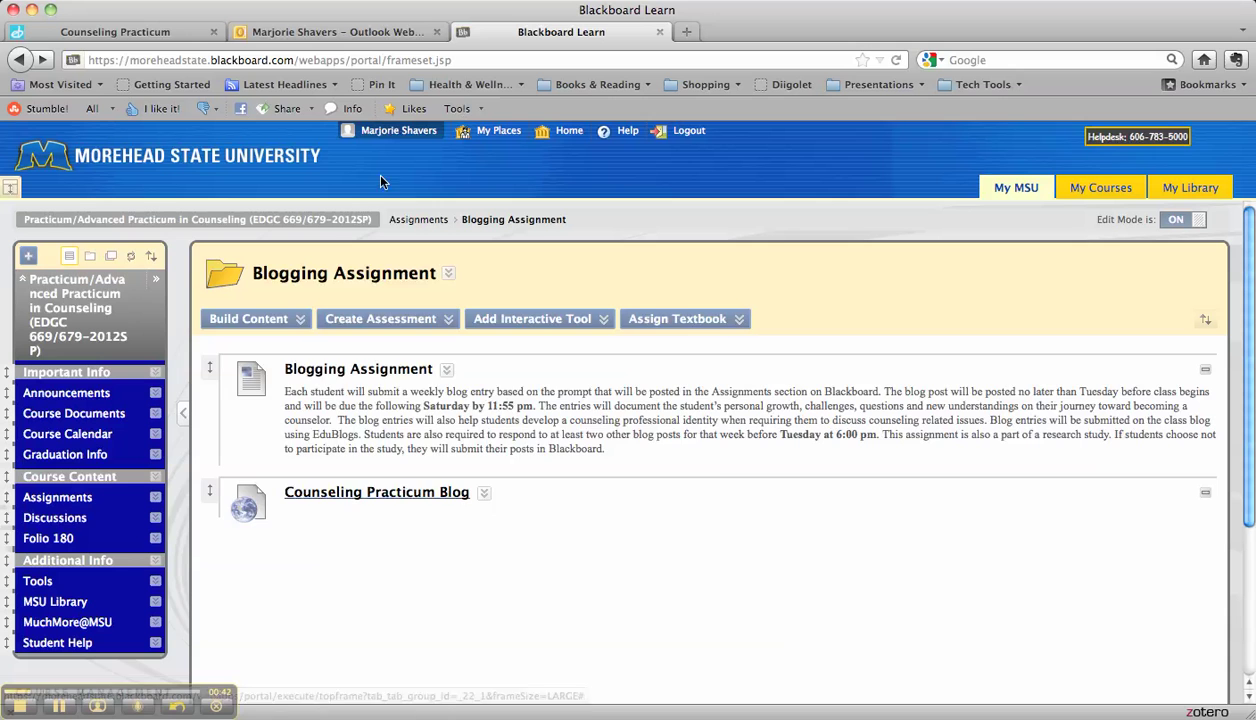
pyautogui.click(255, 318)
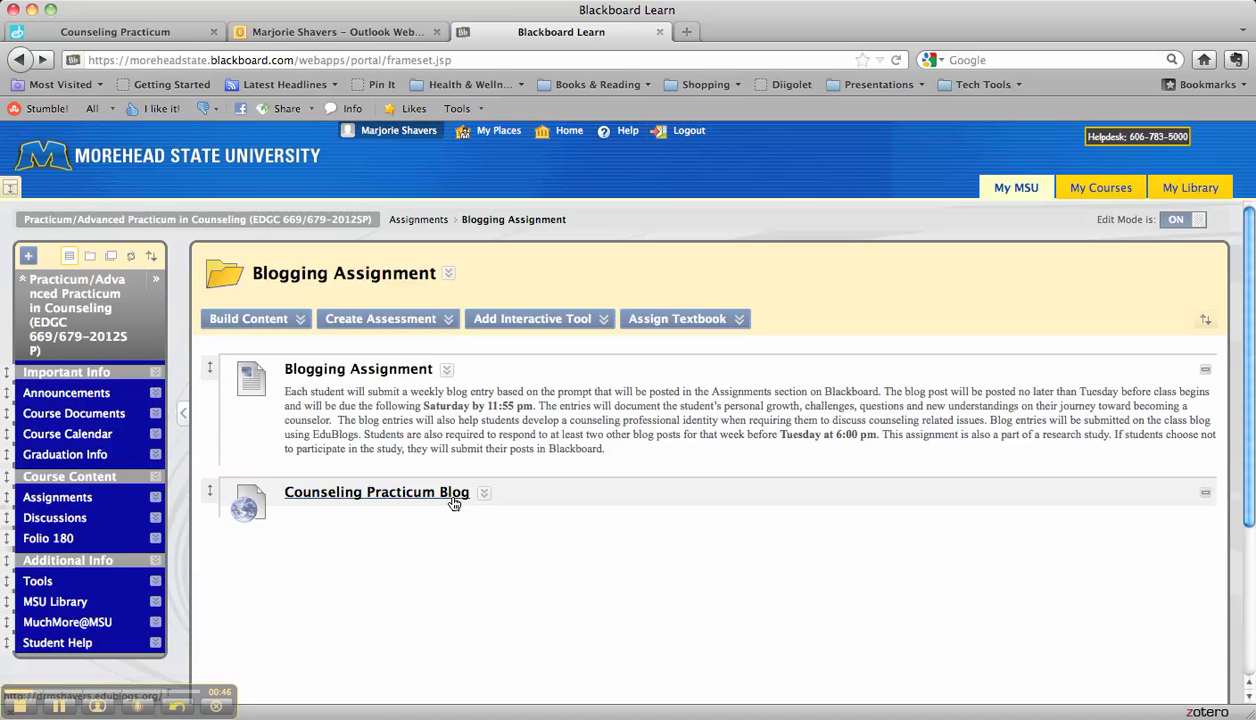
pyautogui.click(307, 42)
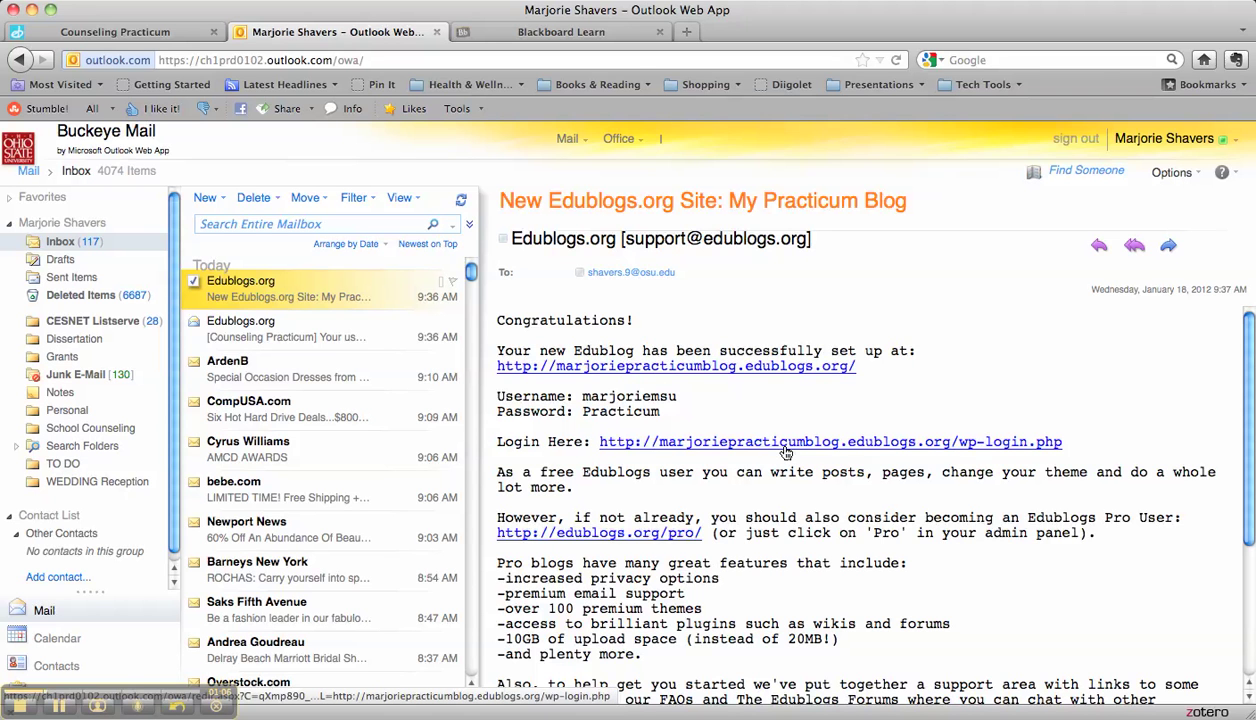
pyautogui.scroll(-5, 603, 524)
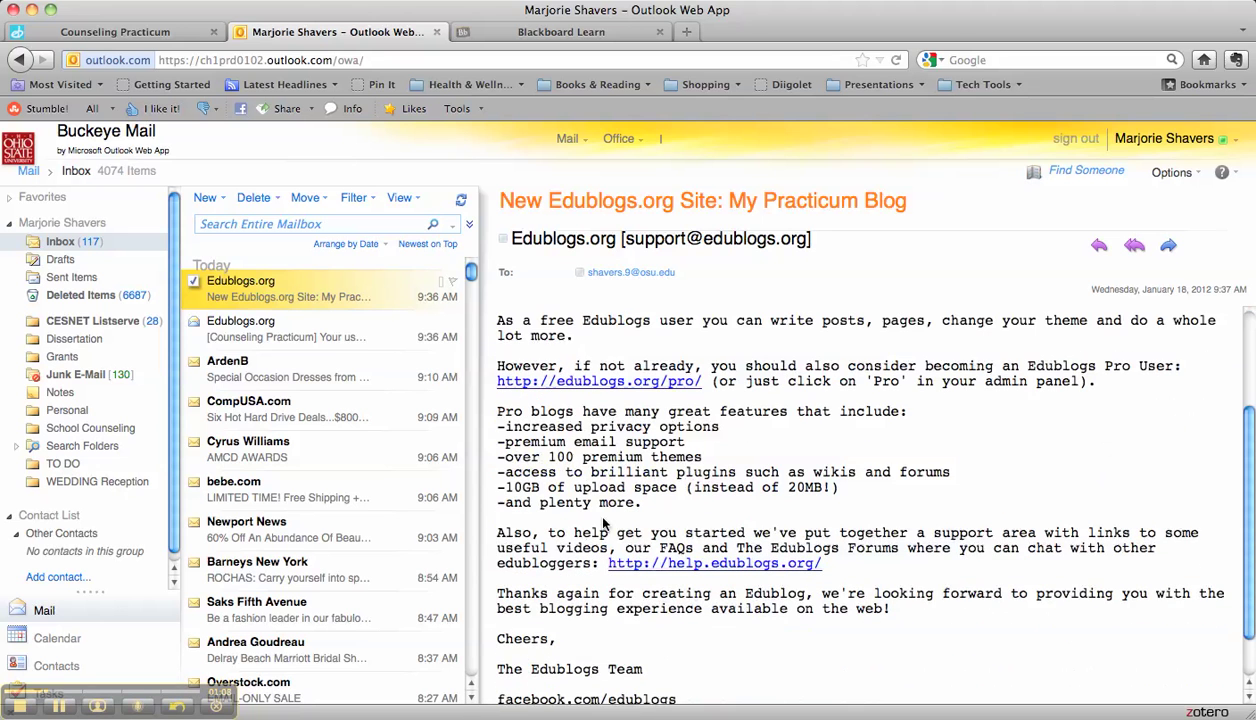
pyautogui.scroll(5, 603, 523)
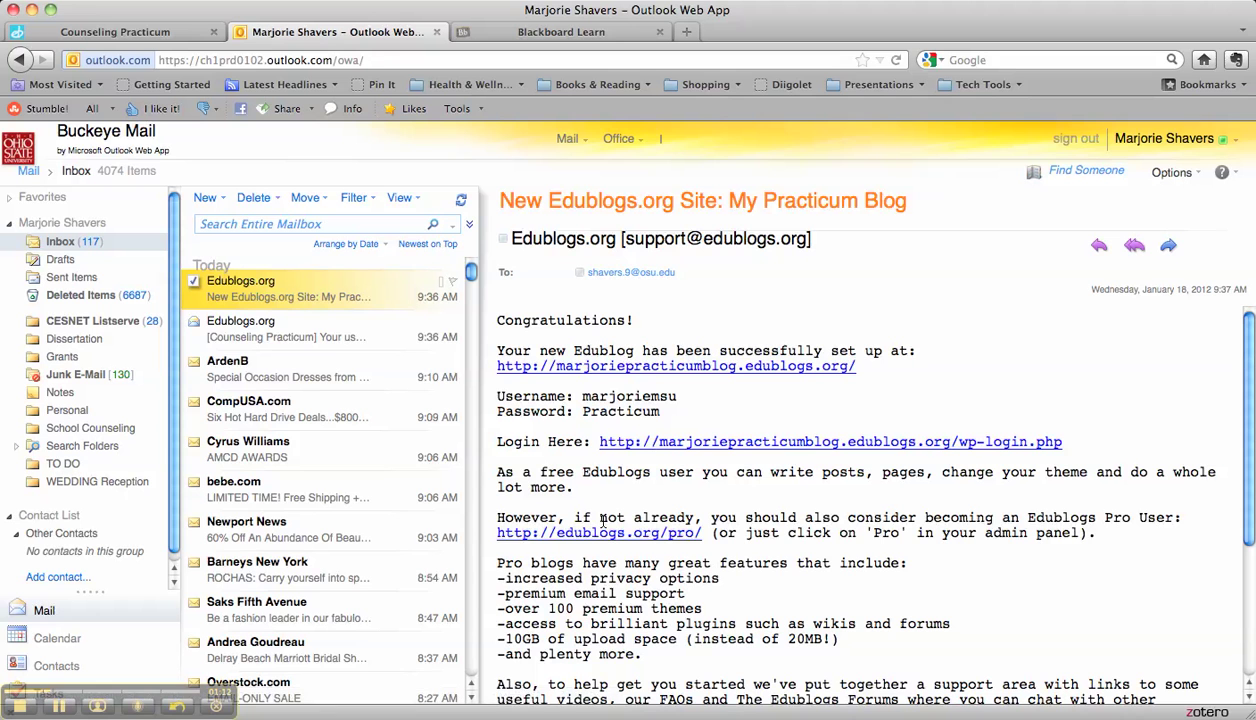
# Step: Log in to My Practicum Blog through the e-mailed wp-login link with the username and password
pyautogui.click(664, 449)
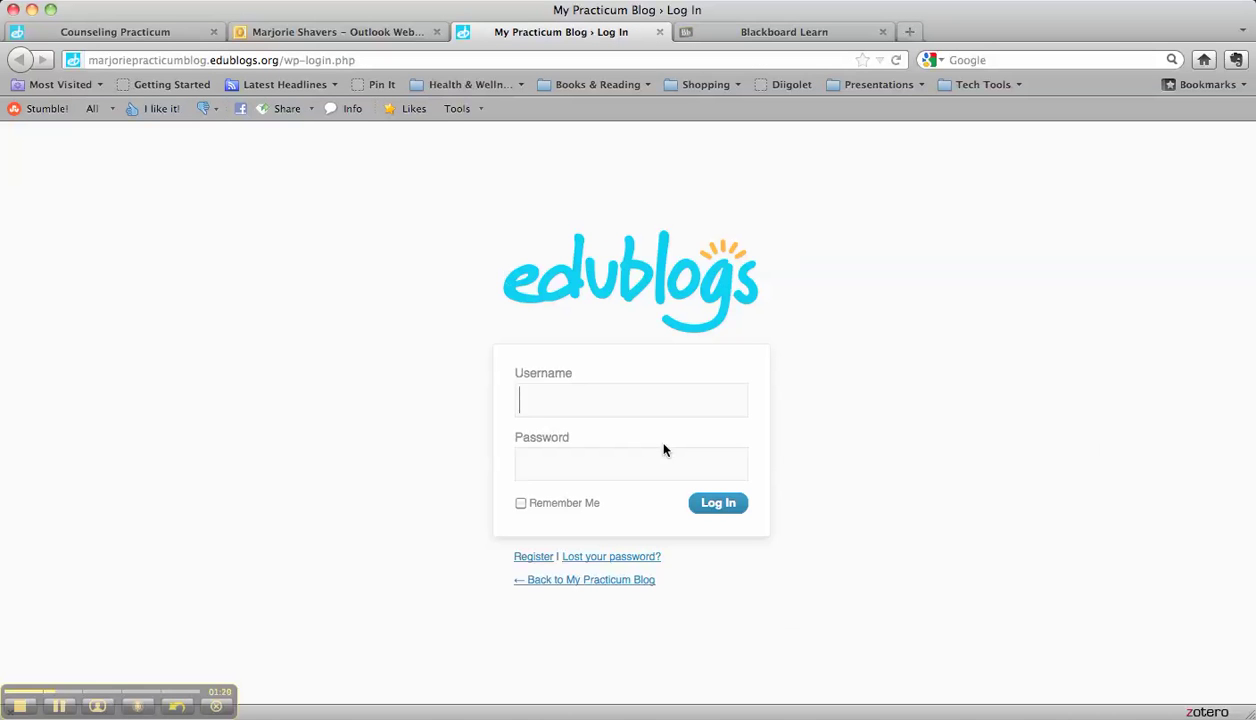
pyautogui.click(389, 31)
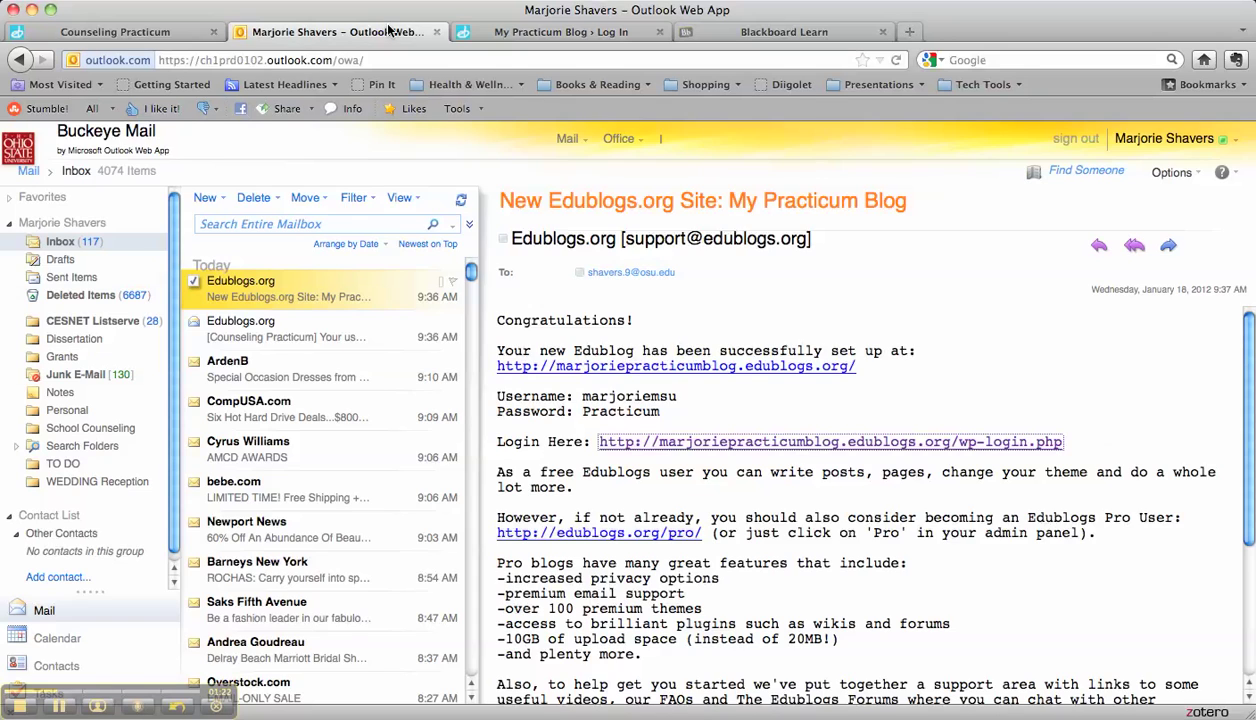
pyautogui.click(548, 31)
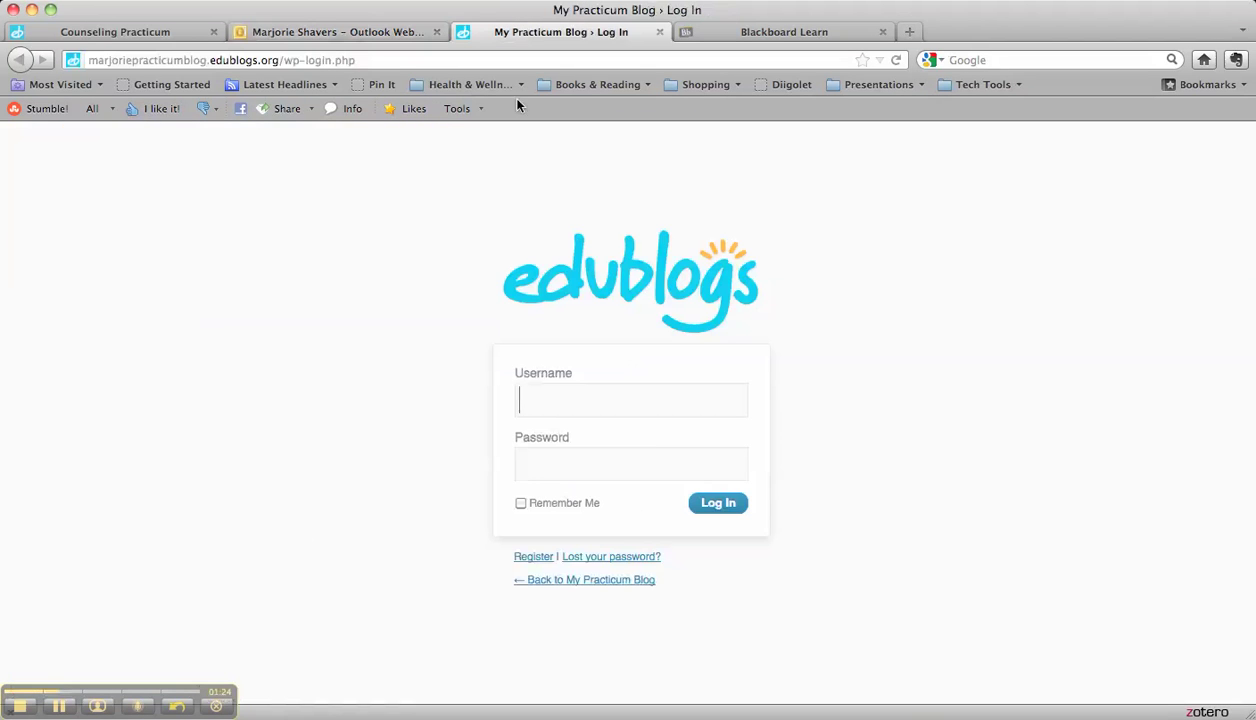
pyautogui.write('marjorie')
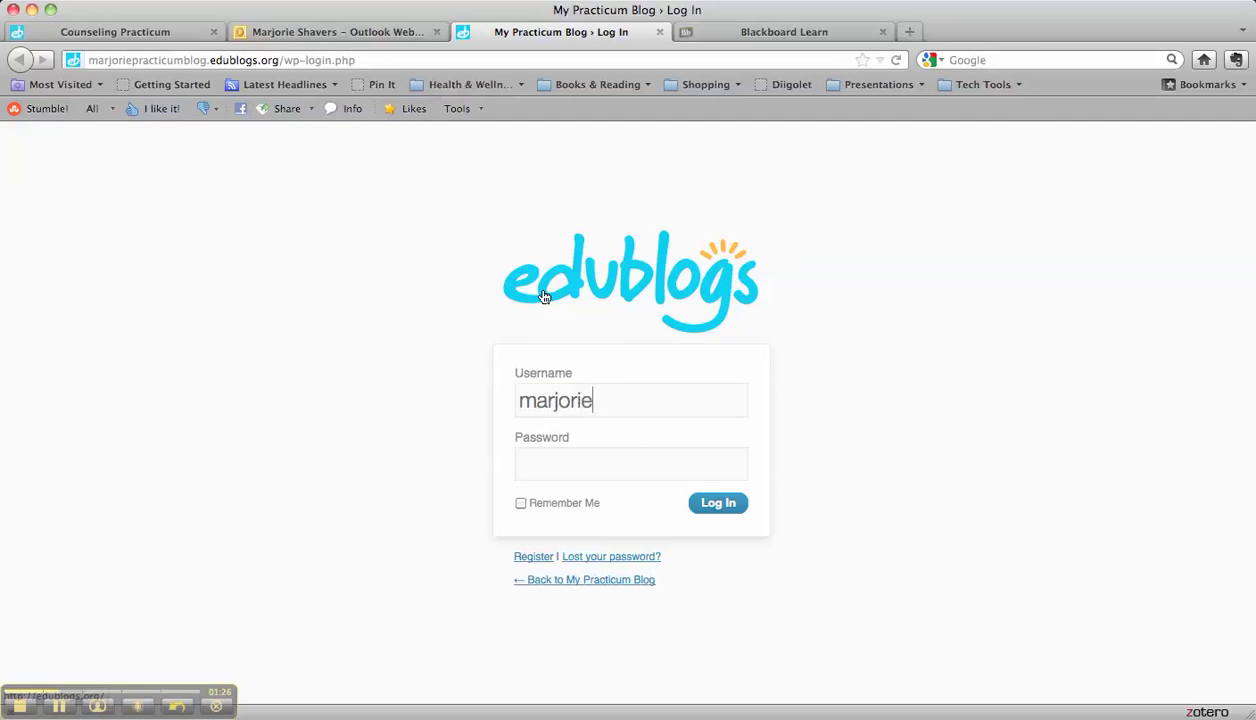
pyautogui.write('msu')
pyautogui.press('Tab')
pyautogui.write('*********')
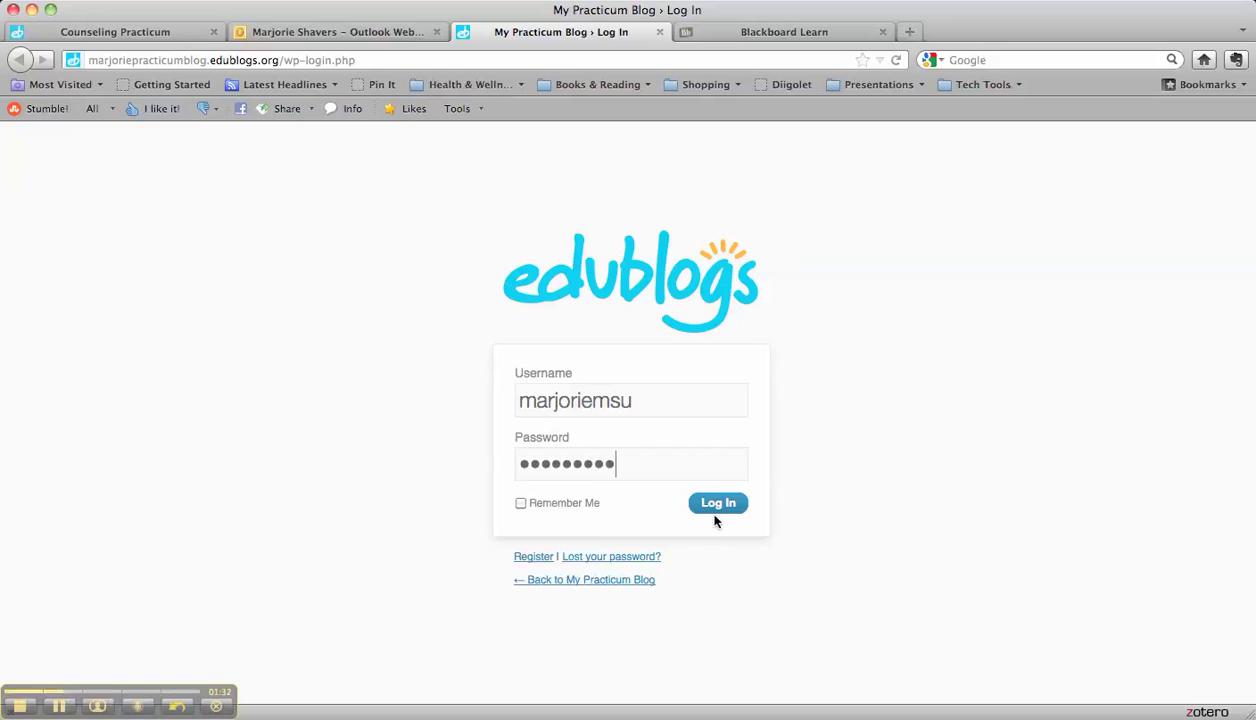
pyautogui.click(702, 505)
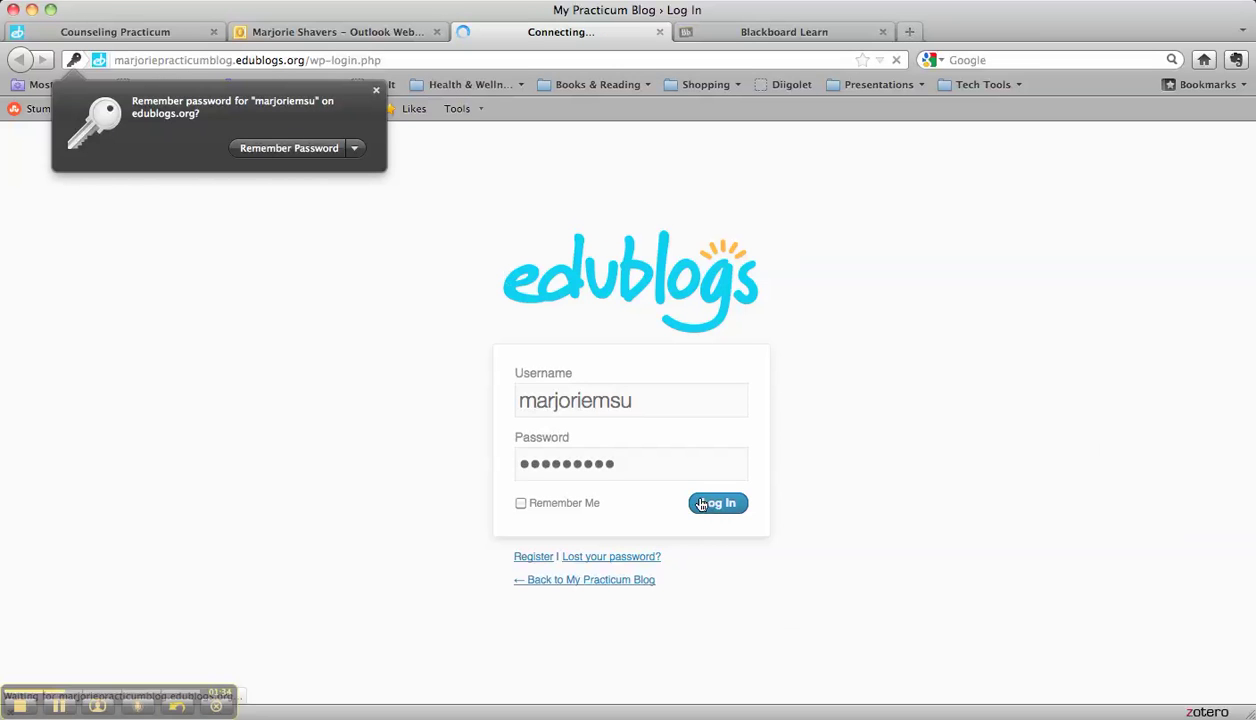
# Step: Dismiss the save-password prompt and view the public My Practicum Blog site
pyautogui.click(376, 92)
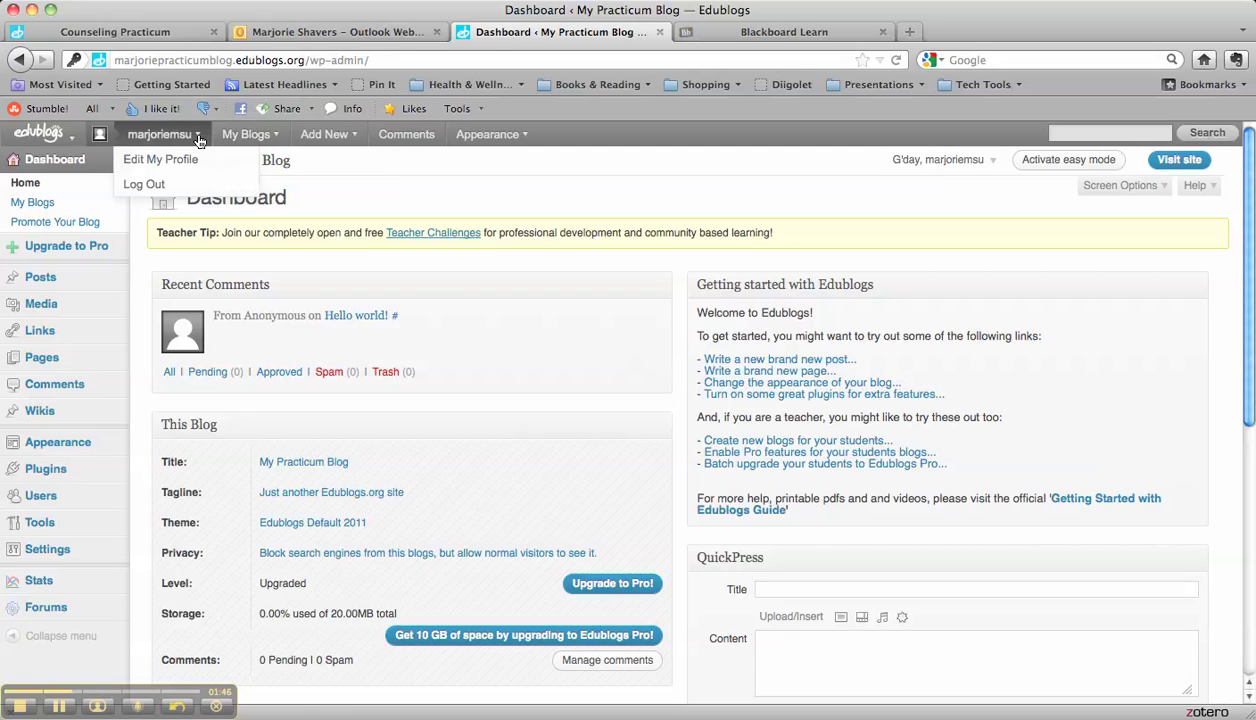
pyautogui.moveTo(242, 145)
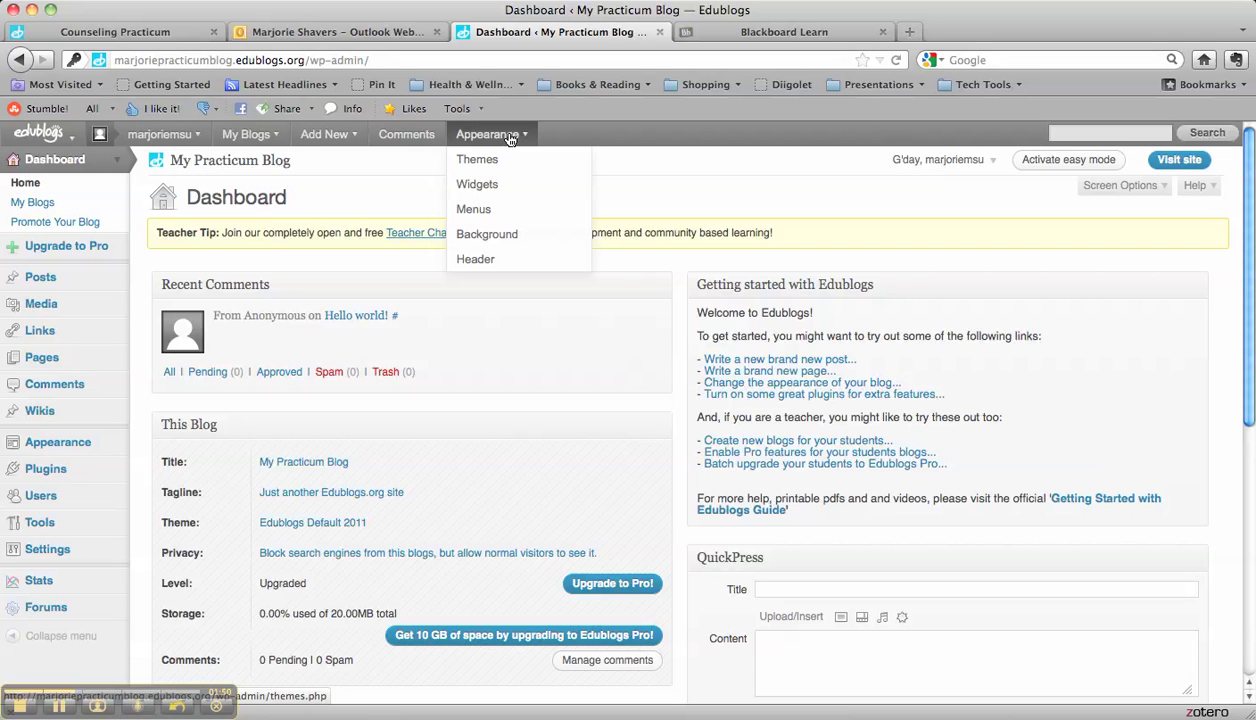
pyautogui.click(1166, 162)
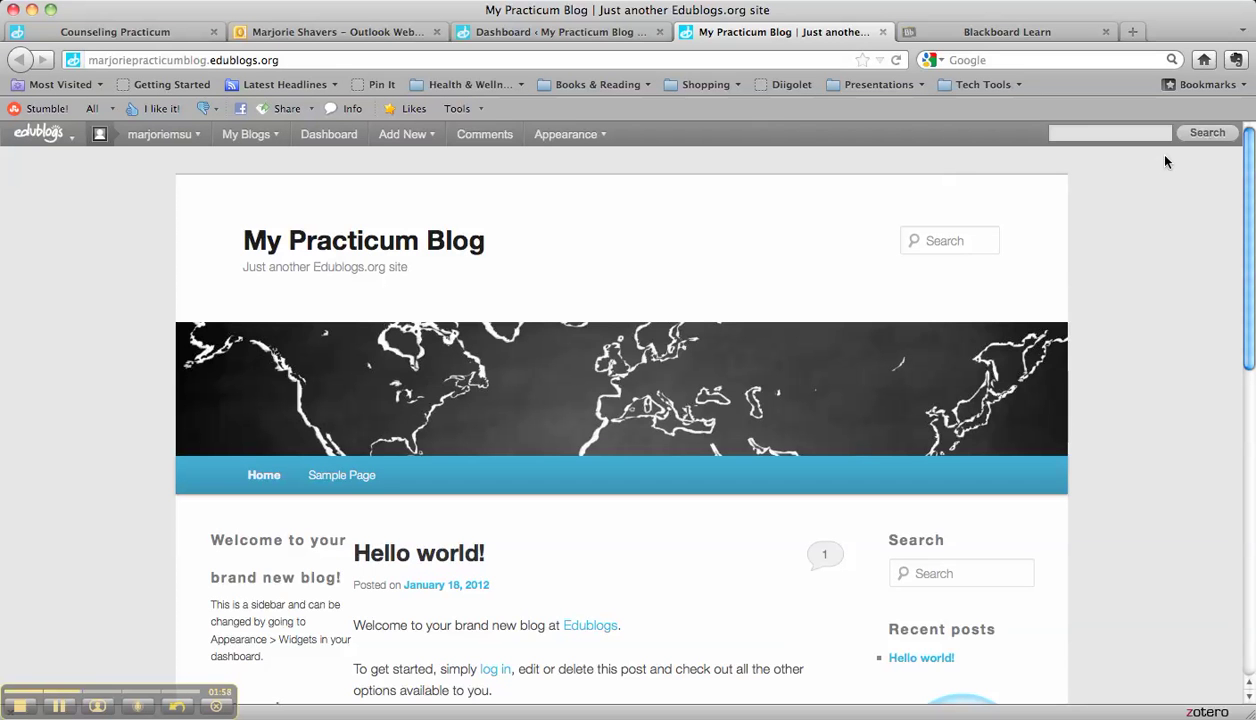
pyautogui.scroll(-5, 519, 293)
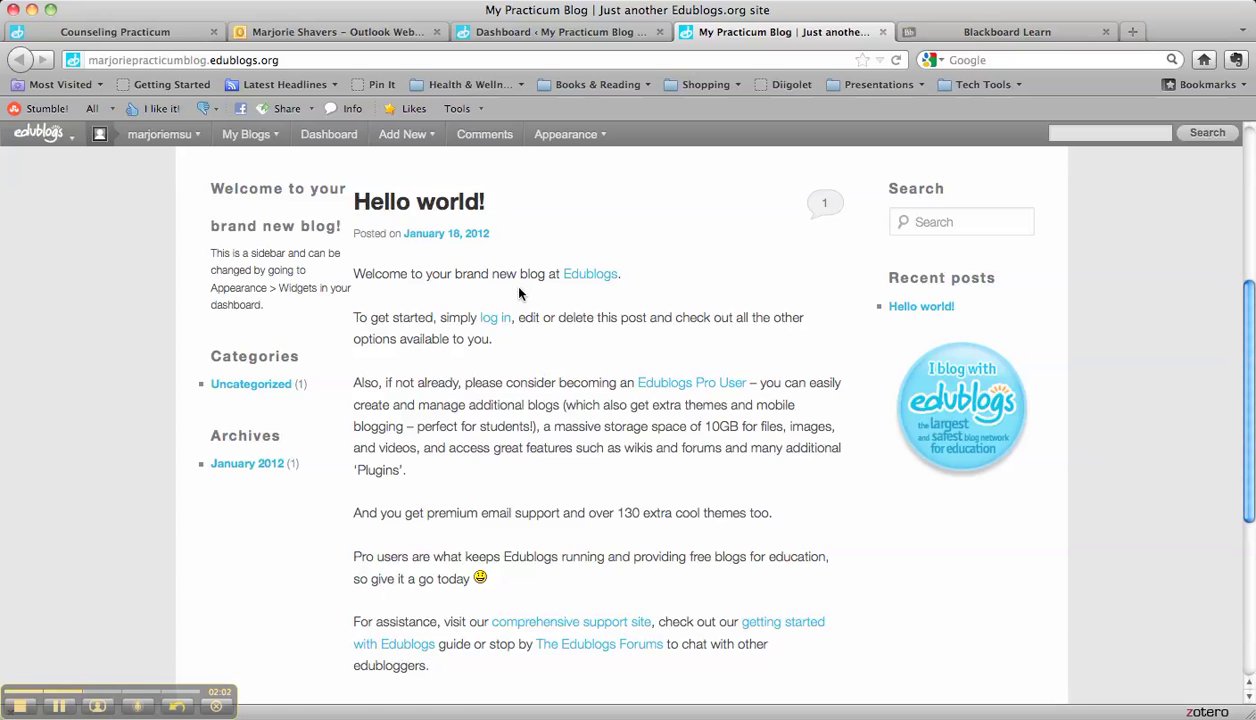
pyautogui.scroll(-5, 519, 293)
pyautogui.scroll(5, 519, 293)
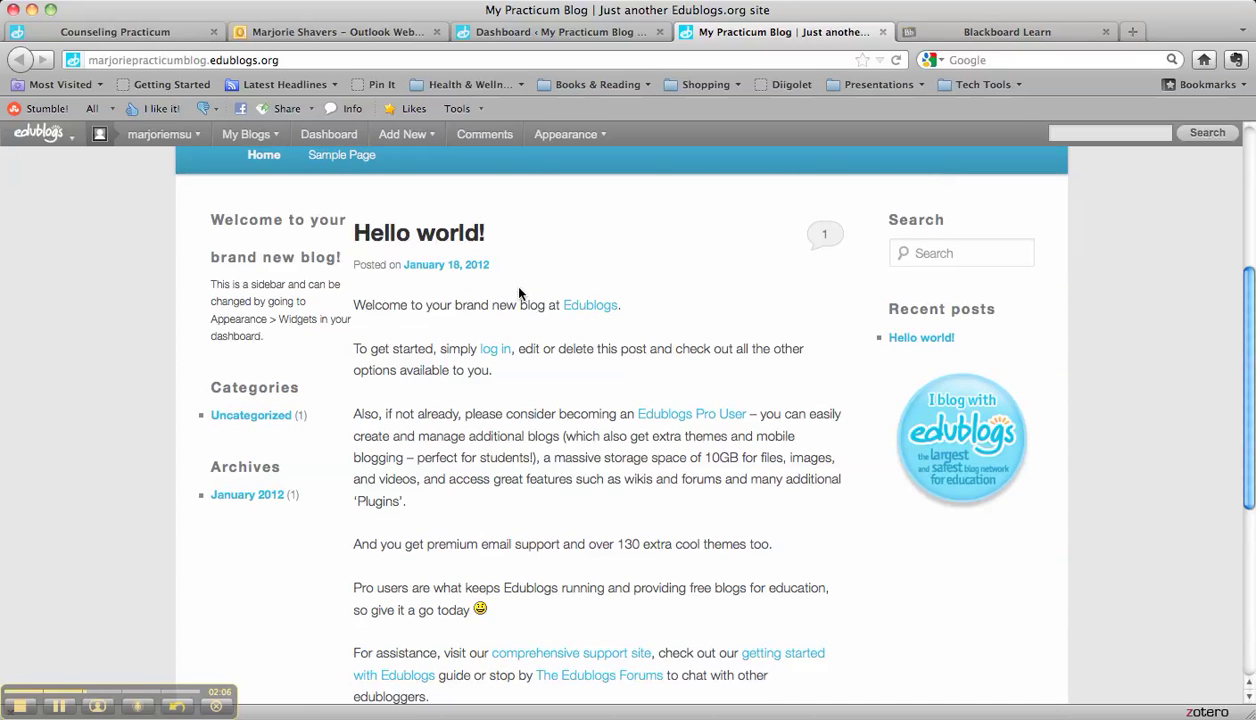
pyautogui.scroll(-2, 519, 293)
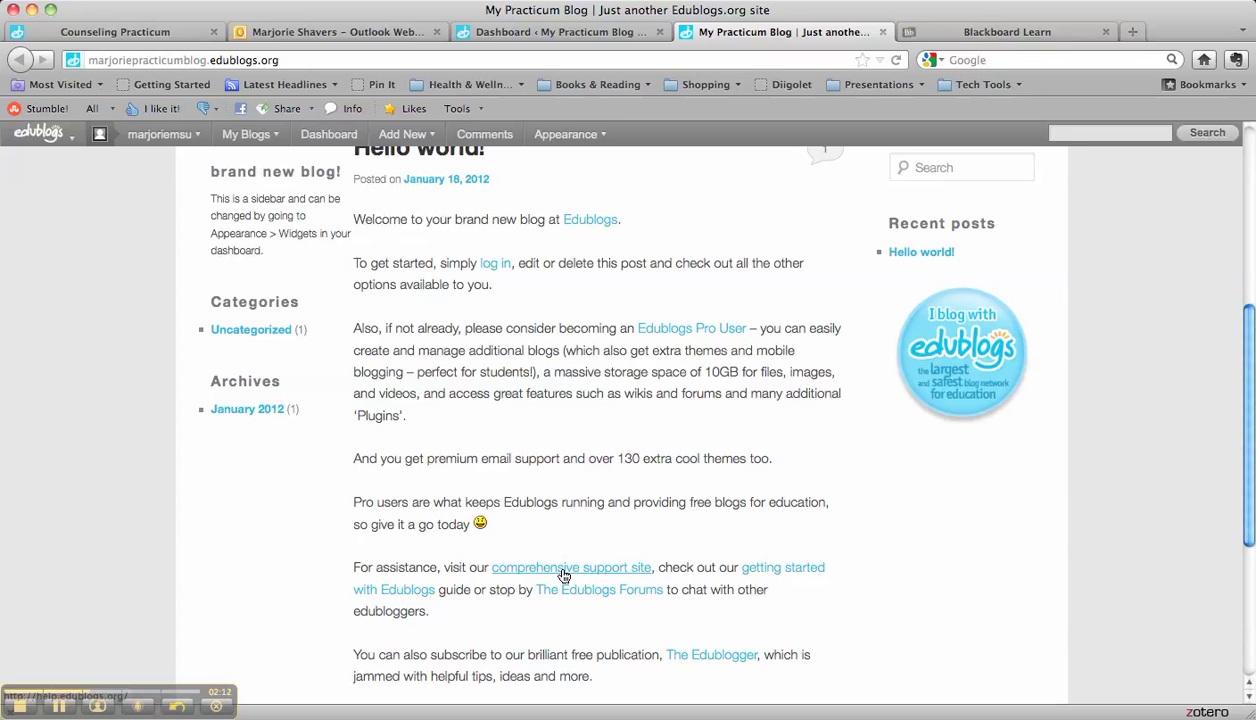
pyautogui.scroll(5, 563, 576)
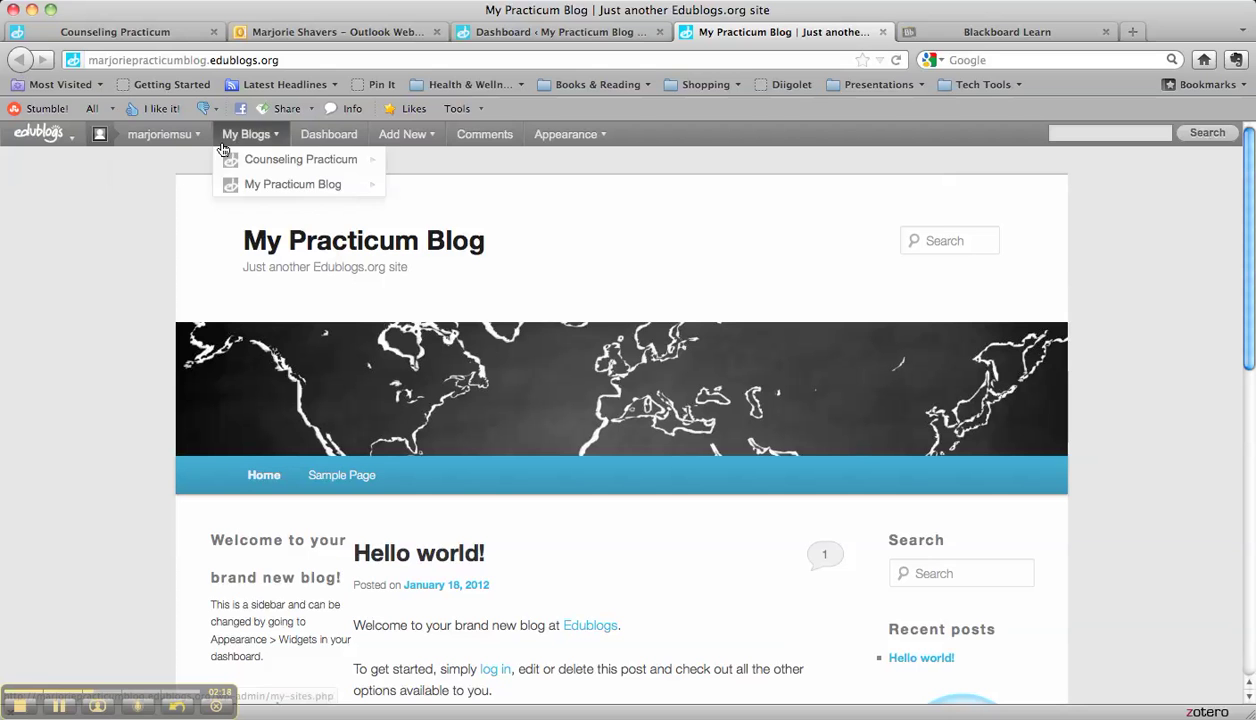
# Step: From the Dashboard's Posts list, open the Hello world! post in the editor
pyautogui.click(341, 136)
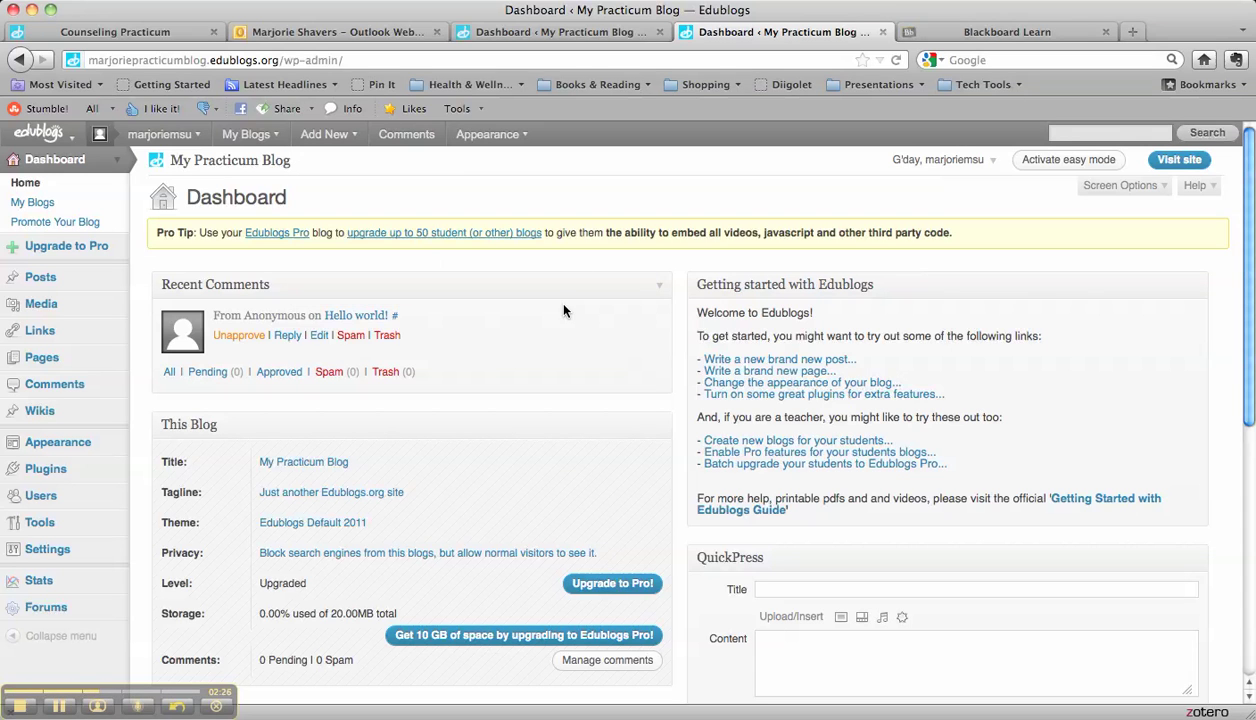
pyautogui.click(42, 283)
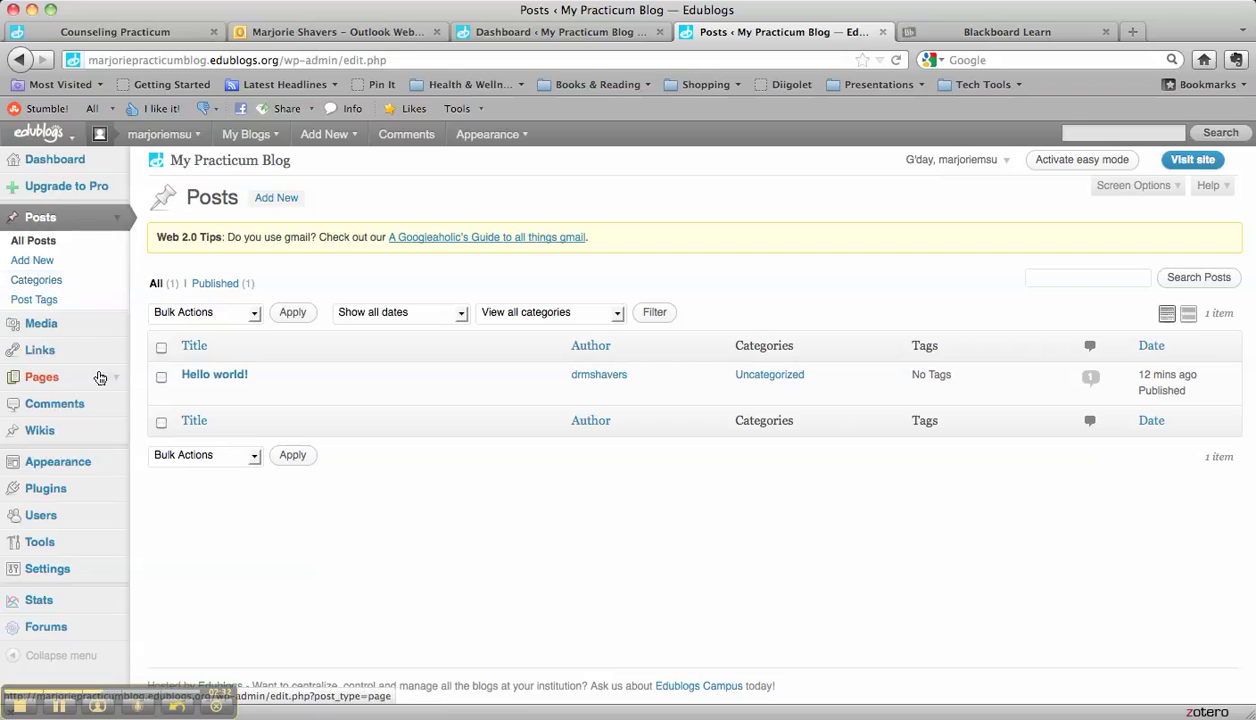
pyautogui.click(162, 377)
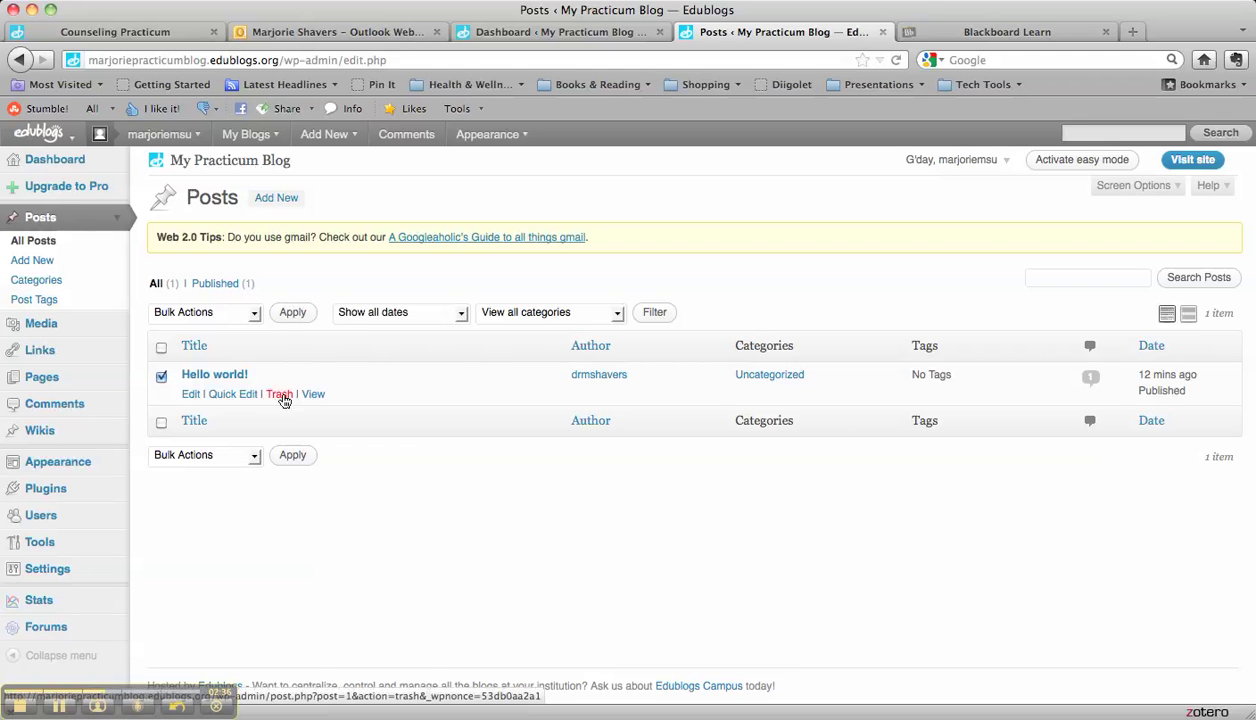
pyautogui.click(188, 400)
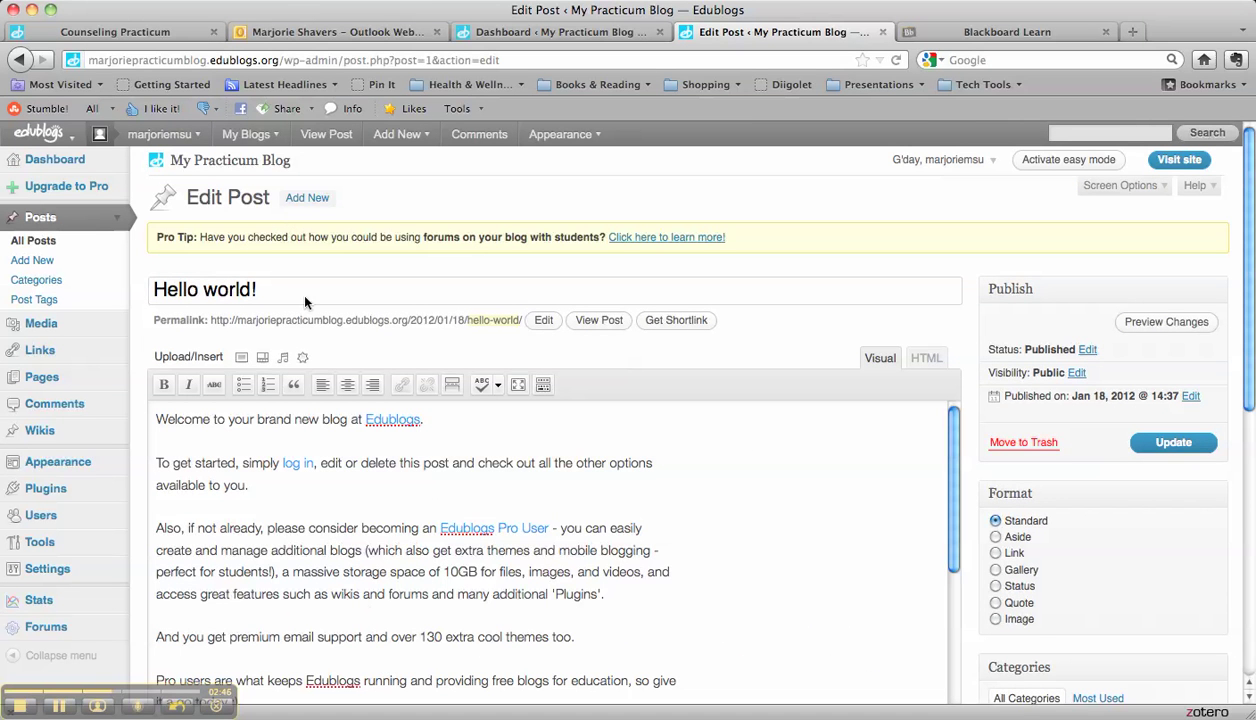
# Step: Title the post 'Welcome' and write 'Welcome to my Blog!!! Let's start blogging' in the body
pyautogui.click(308, 200)
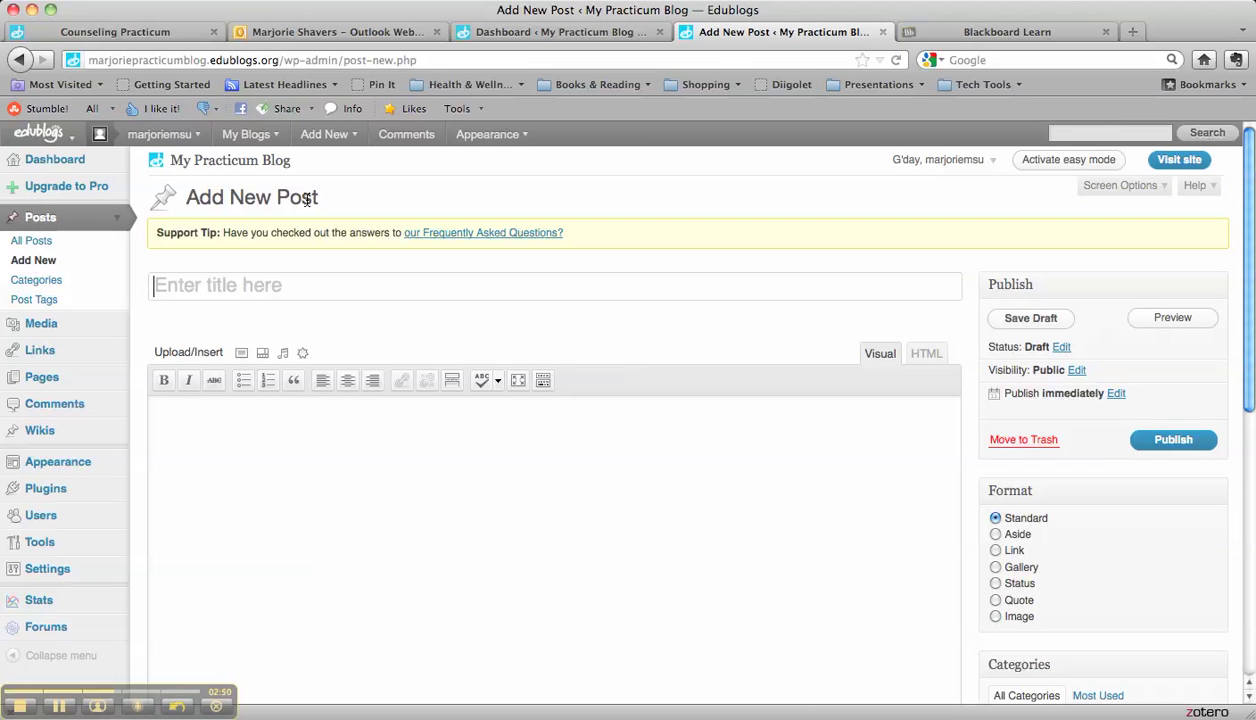
pyautogui.write('H')
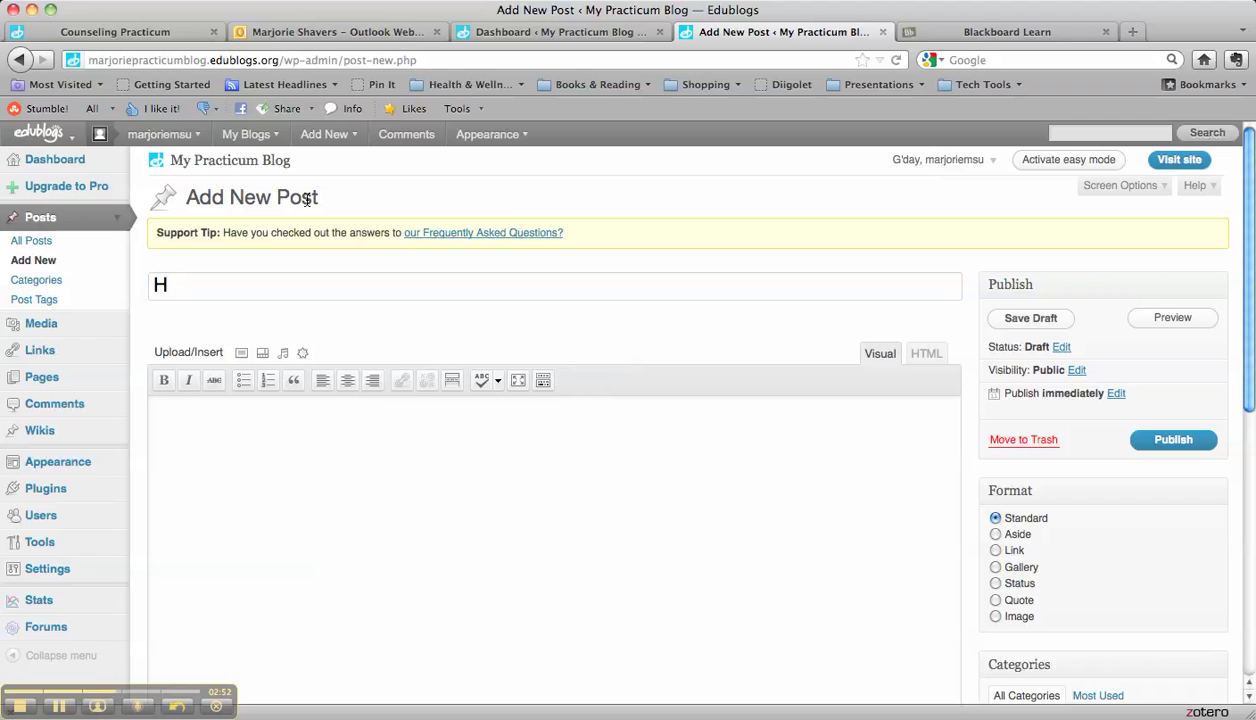
pyautogui.press('BackSpace')
pyautogui.write('Welcome')
pyautogui.click(324, 459)
pyautogui.write('Welcom')
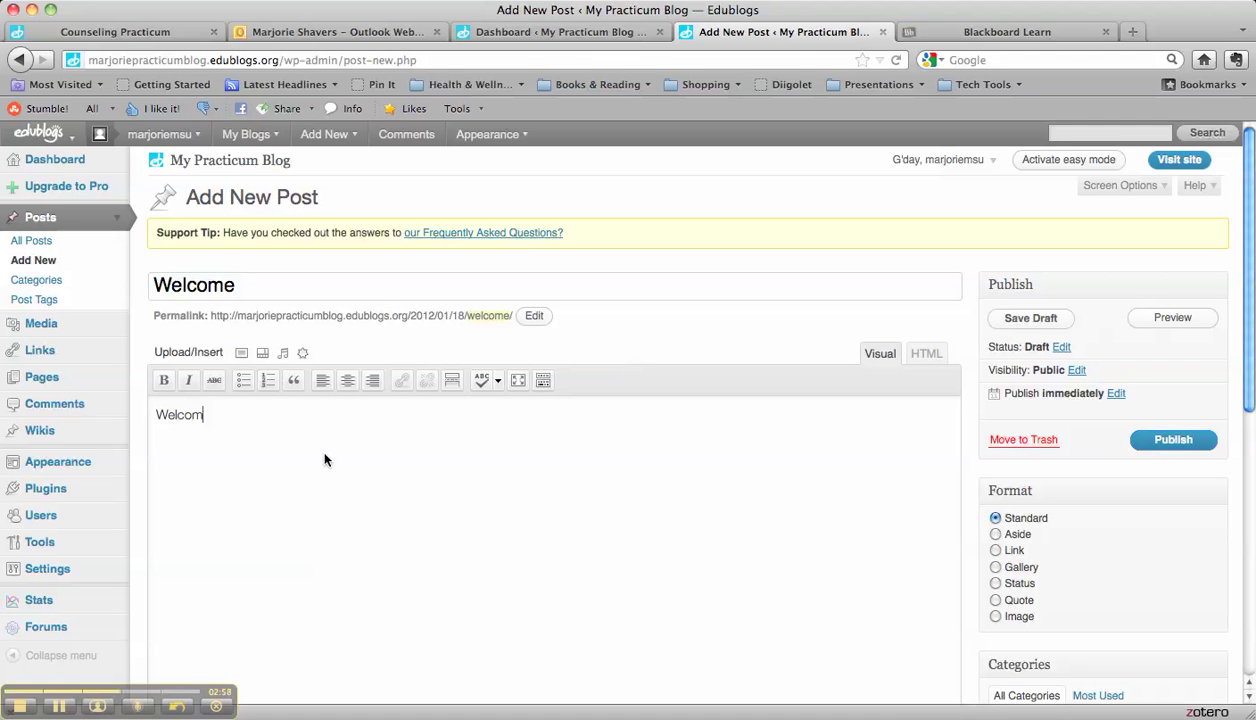
pyautogui.write("e to my Blog!!! Let's start ")
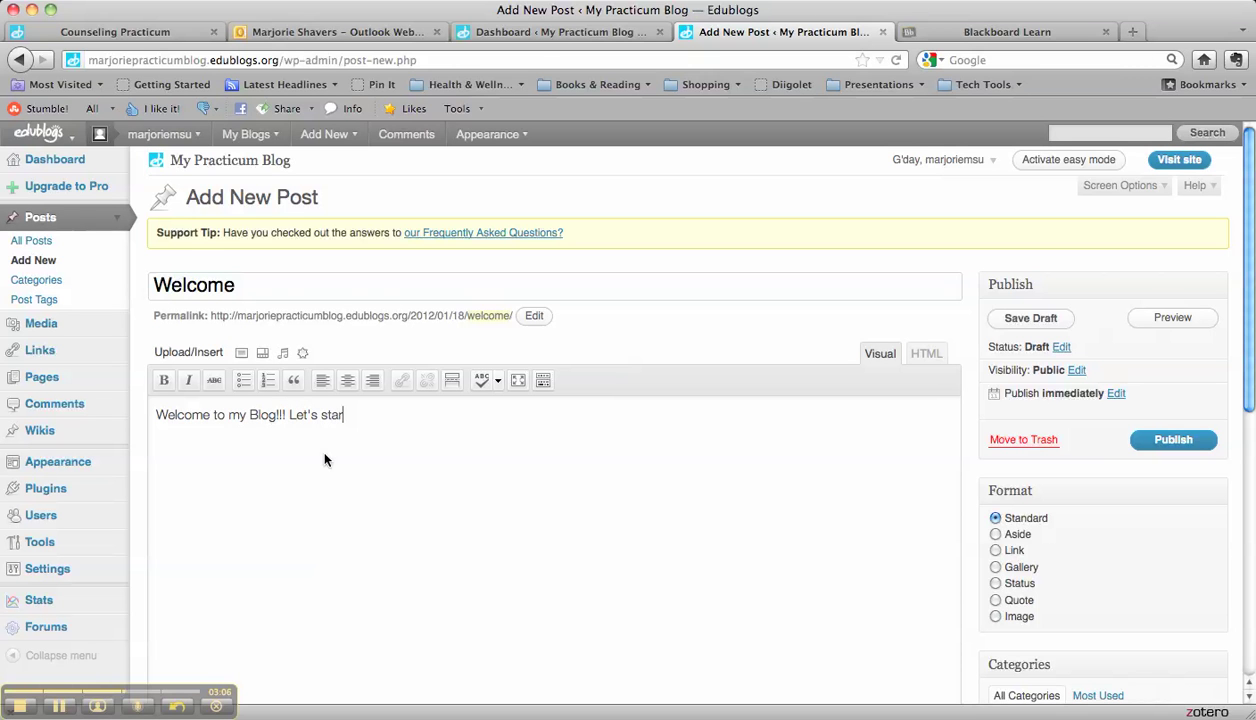
pyautogui.write('blogging')
pyautogui.click(240, 355)
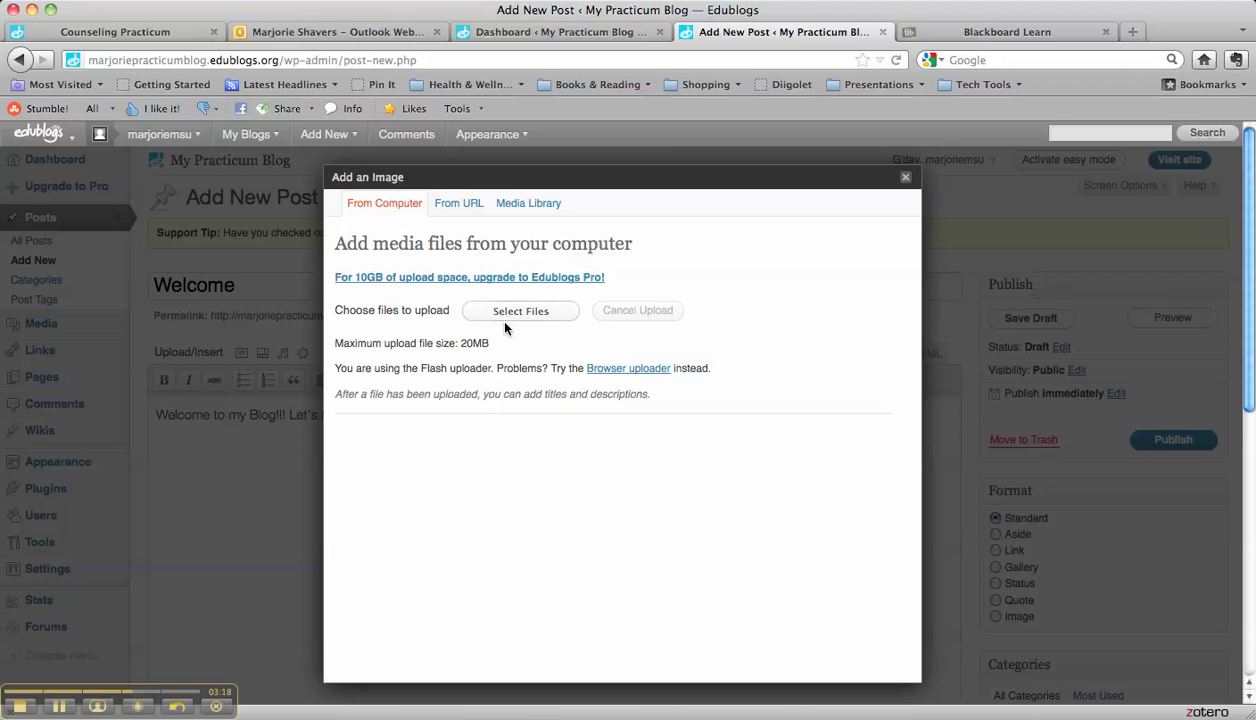
pyautogui.click(906, 179)
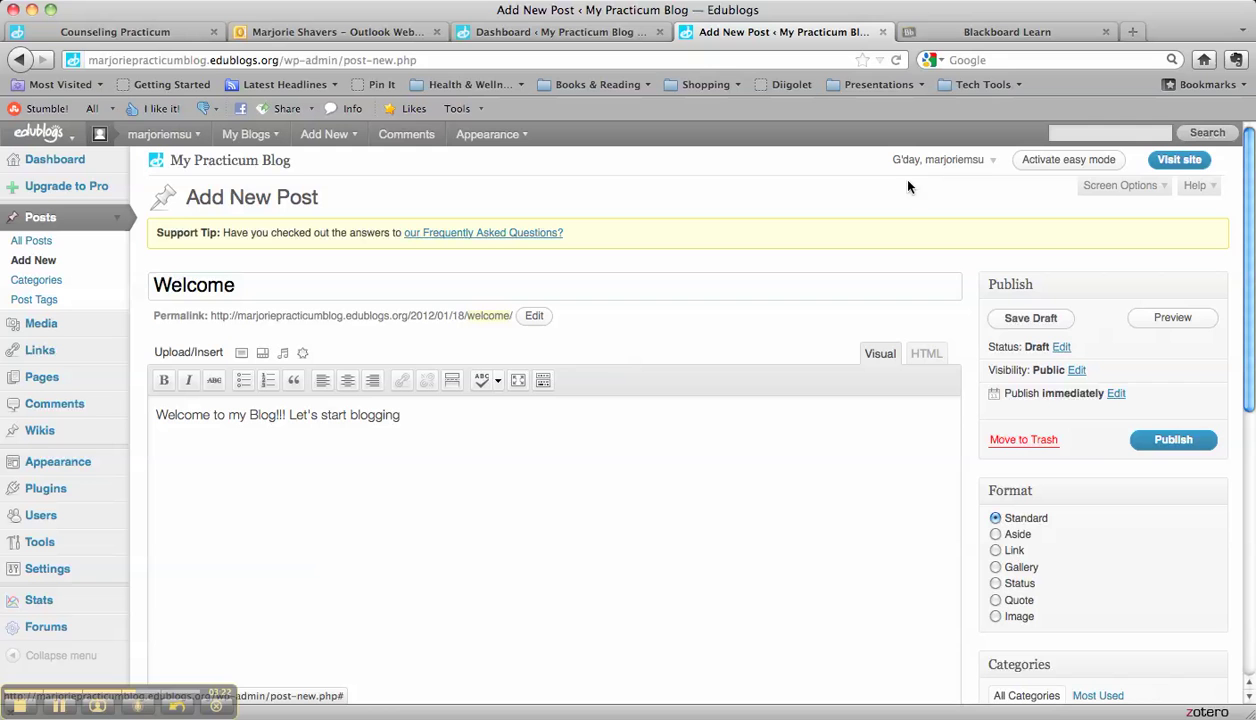
pyautogui.click(262, 355)
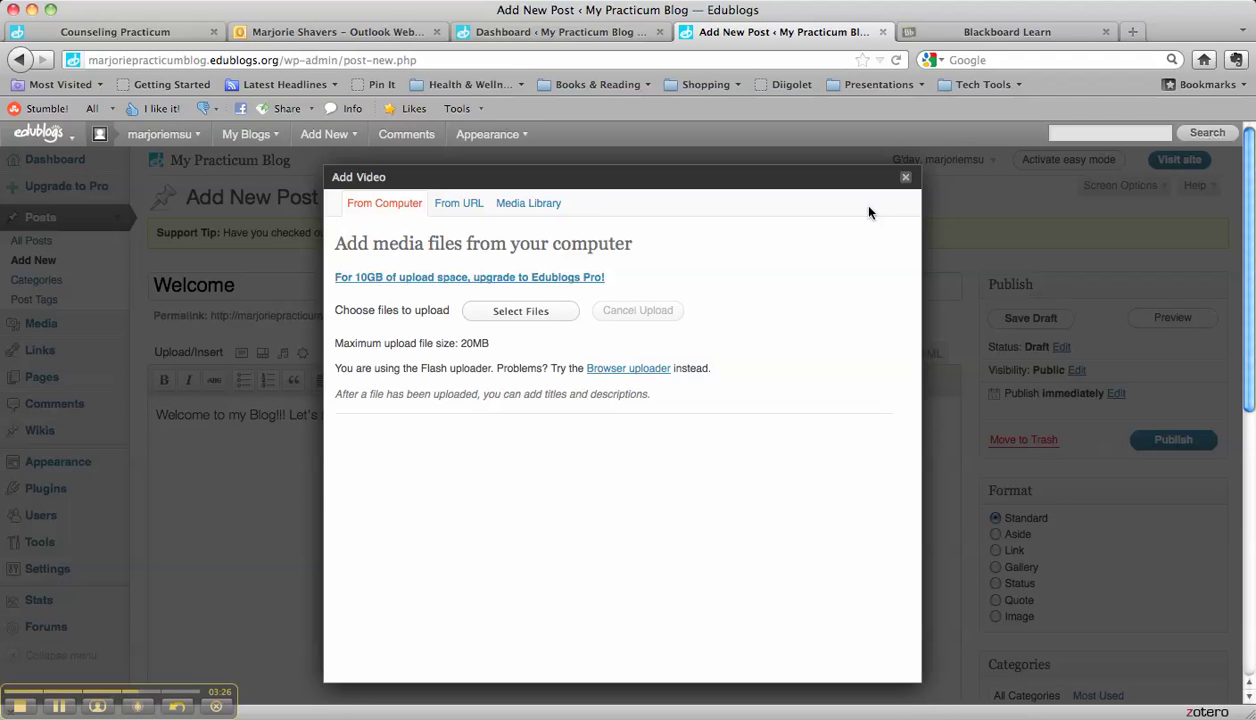
pyautogui.click(905, 177)
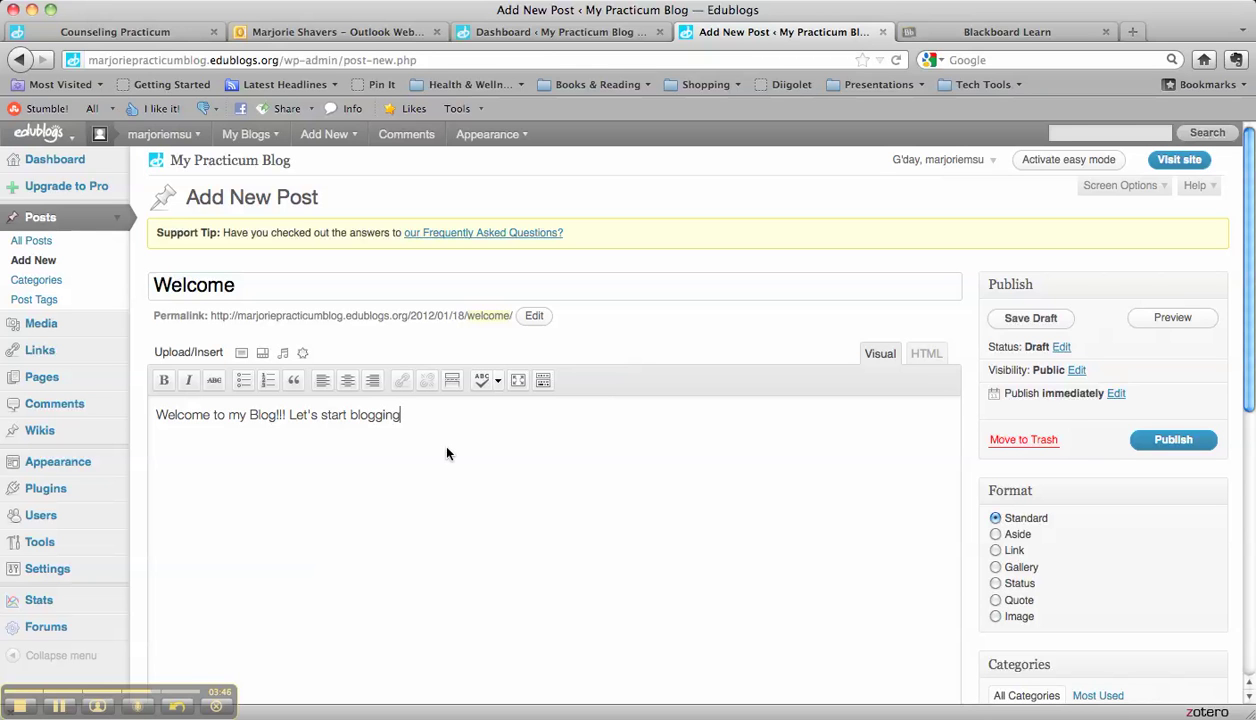
# Step: Preview the Welcome post in a new tab, including its Leave a Reply box, then return to the editor
pyautogui.click(1172, 319)
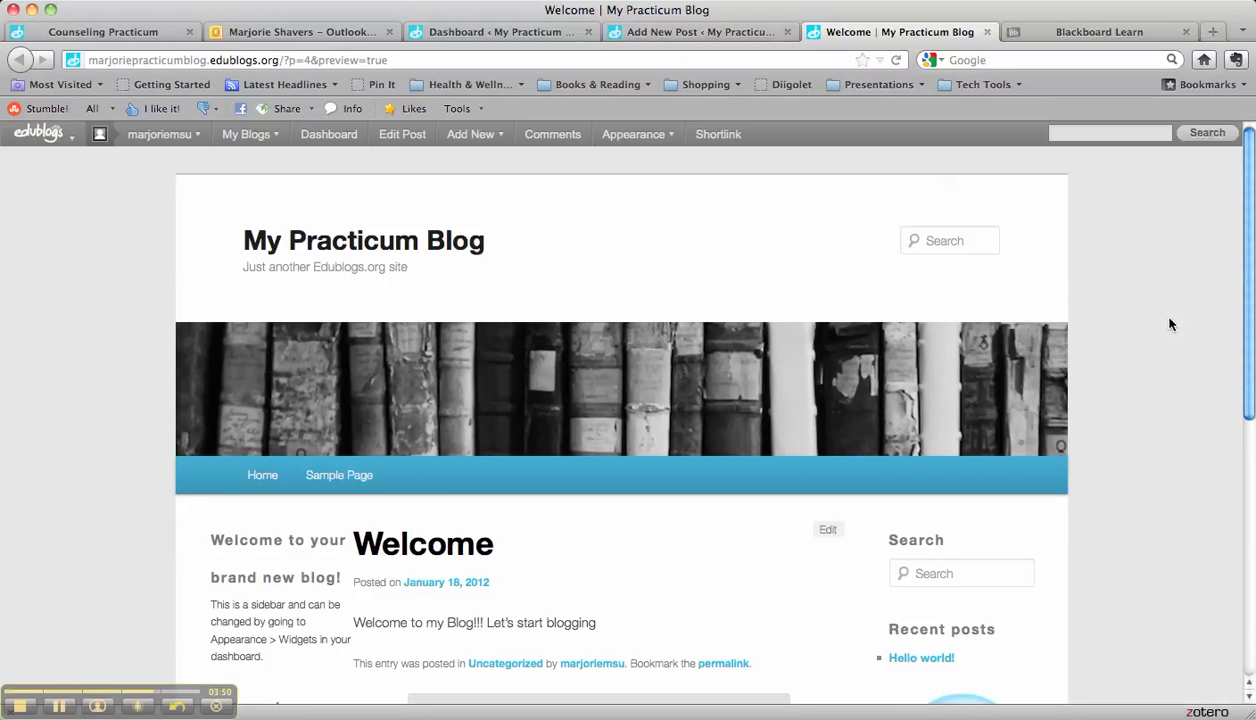
pyautogui.scroll(-3, 622, 553)
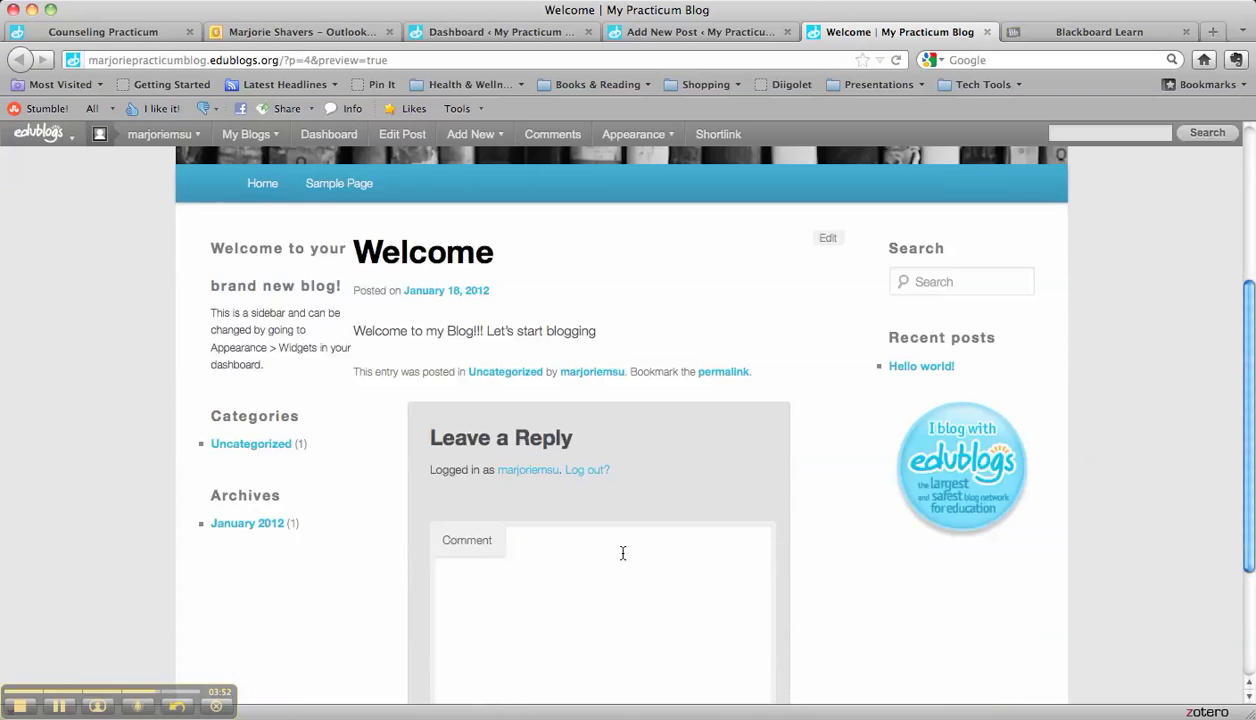
pyautogui.scroll(3, 622, 553)
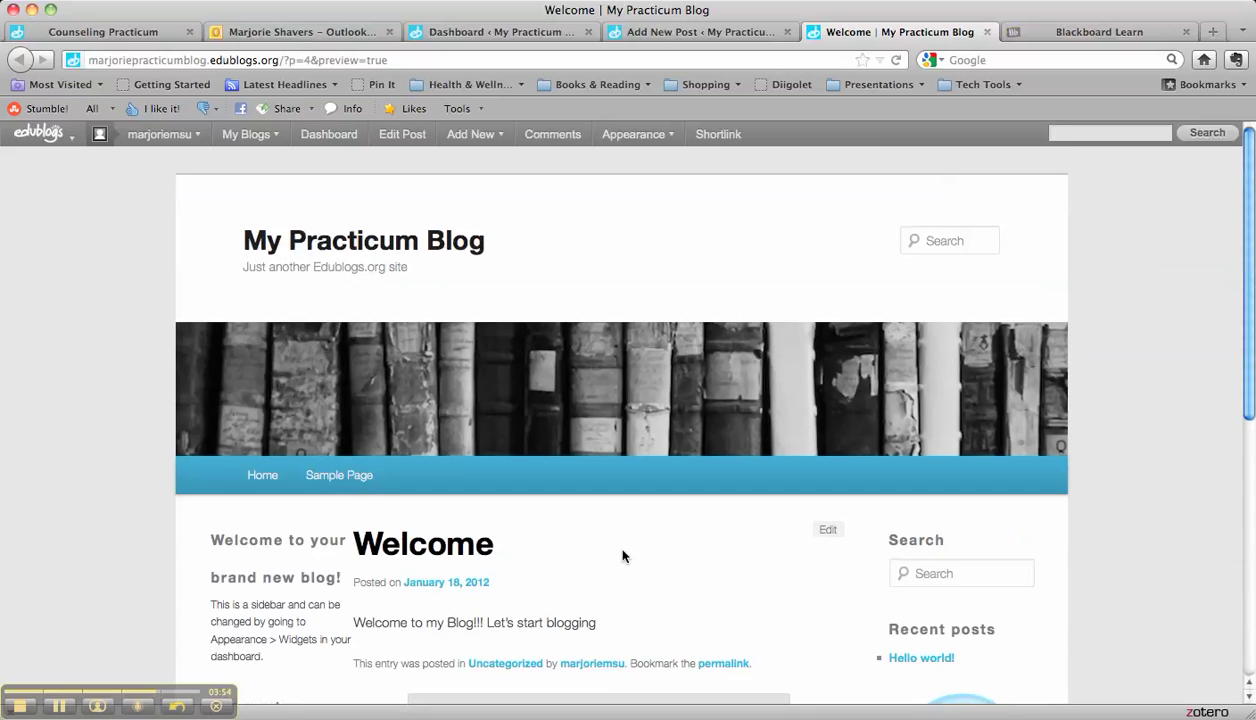
pyautogui.scroll(-3, 622, 524)
pyautogui.click(548, 586)
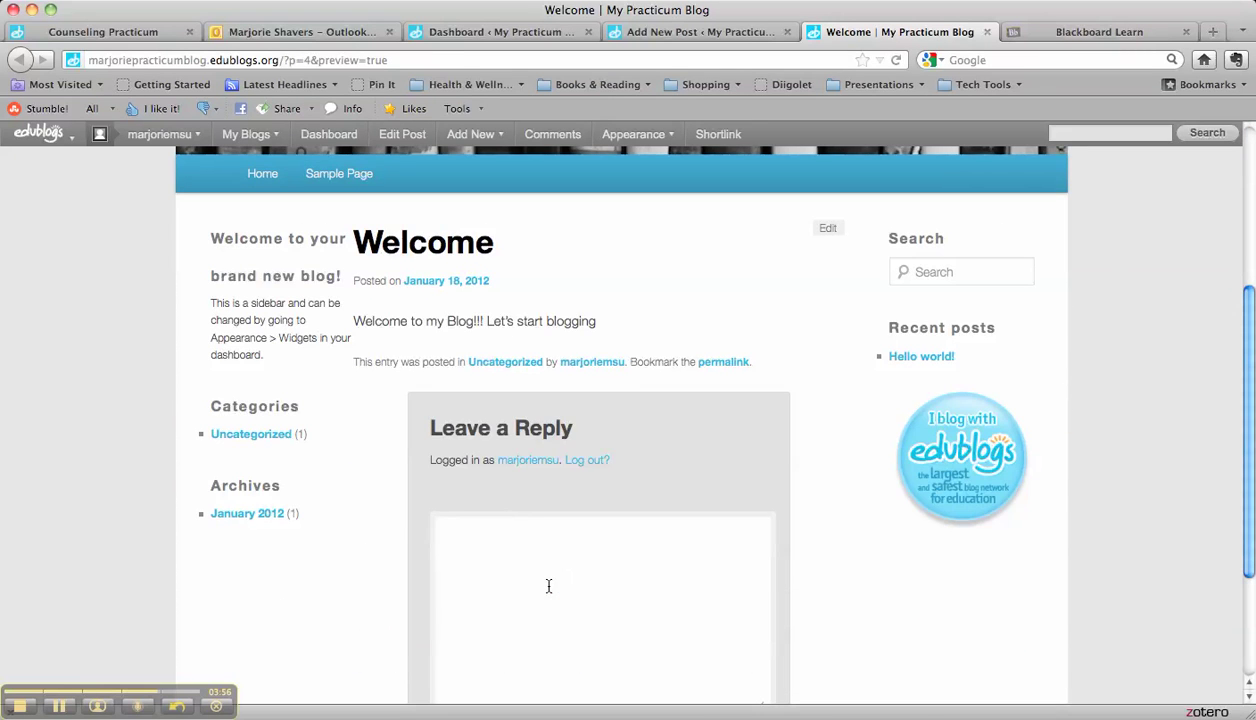
pyautogui.scroll(3, 548, 586)
pyautogui.click(700, 32)
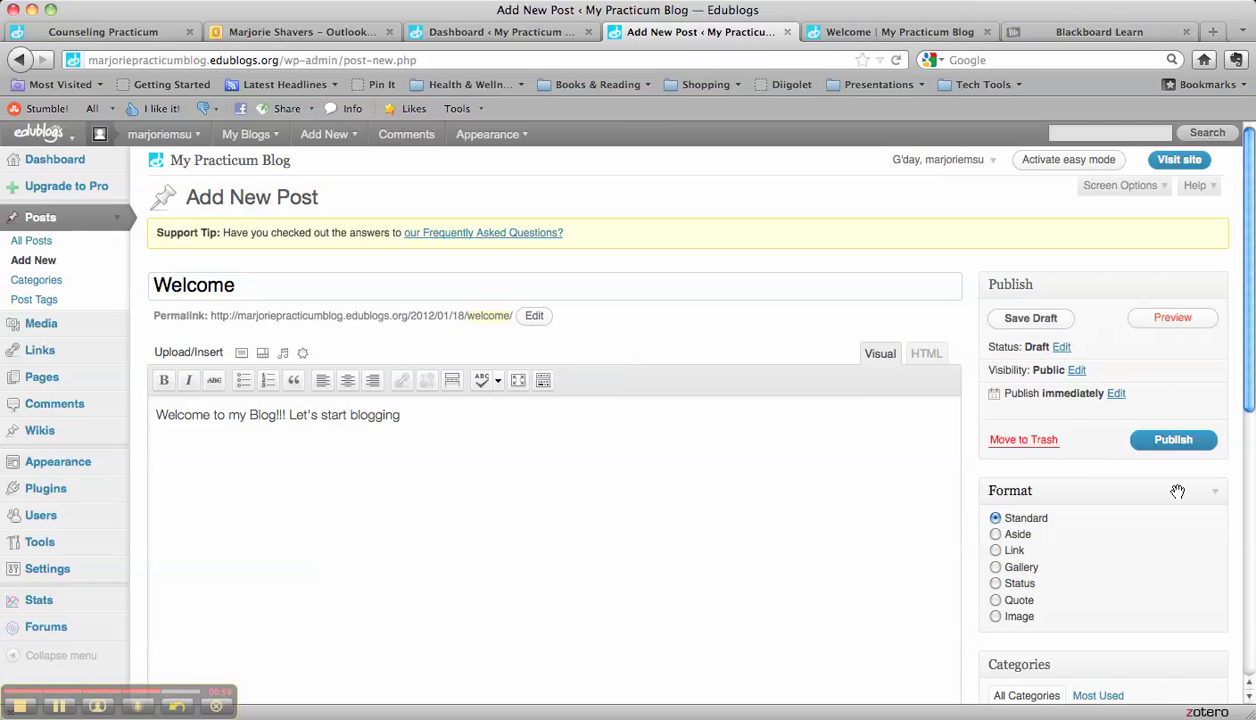
# Step: Publish the Welcome post, check it on the live front page, then return to the Dashboard
pyautogui.click(1157, 449)
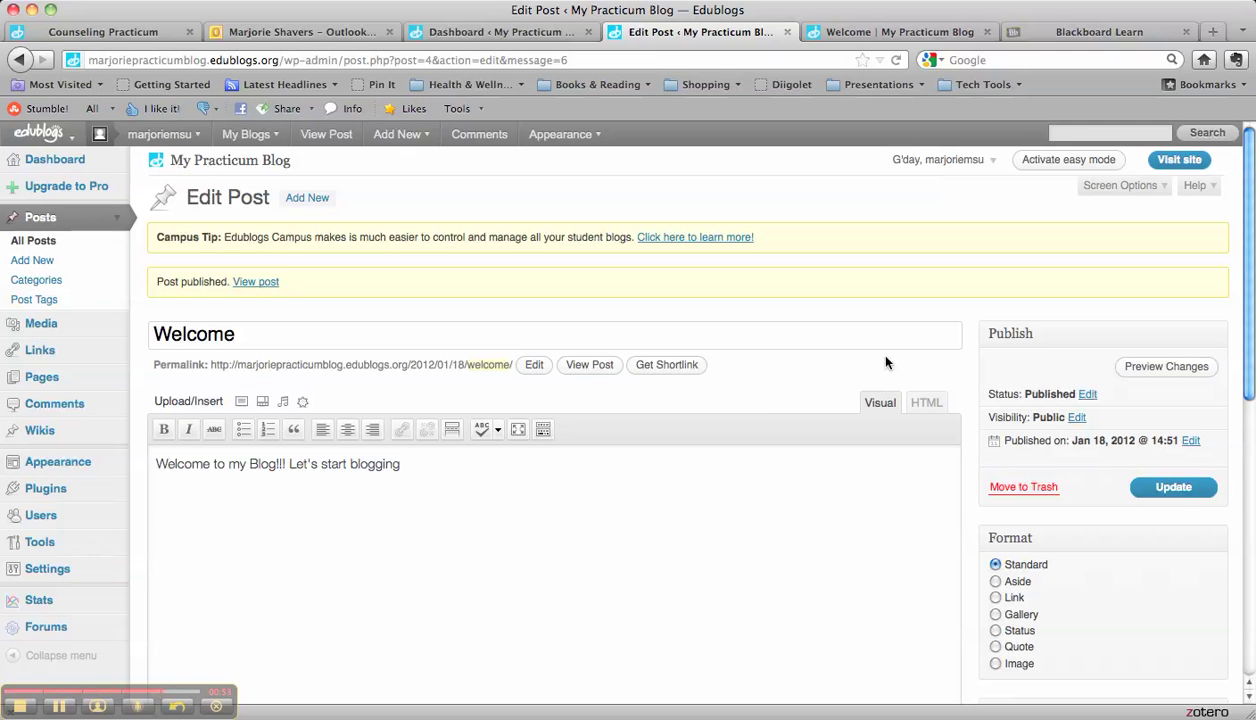
pyautogui.click(1180, 162)
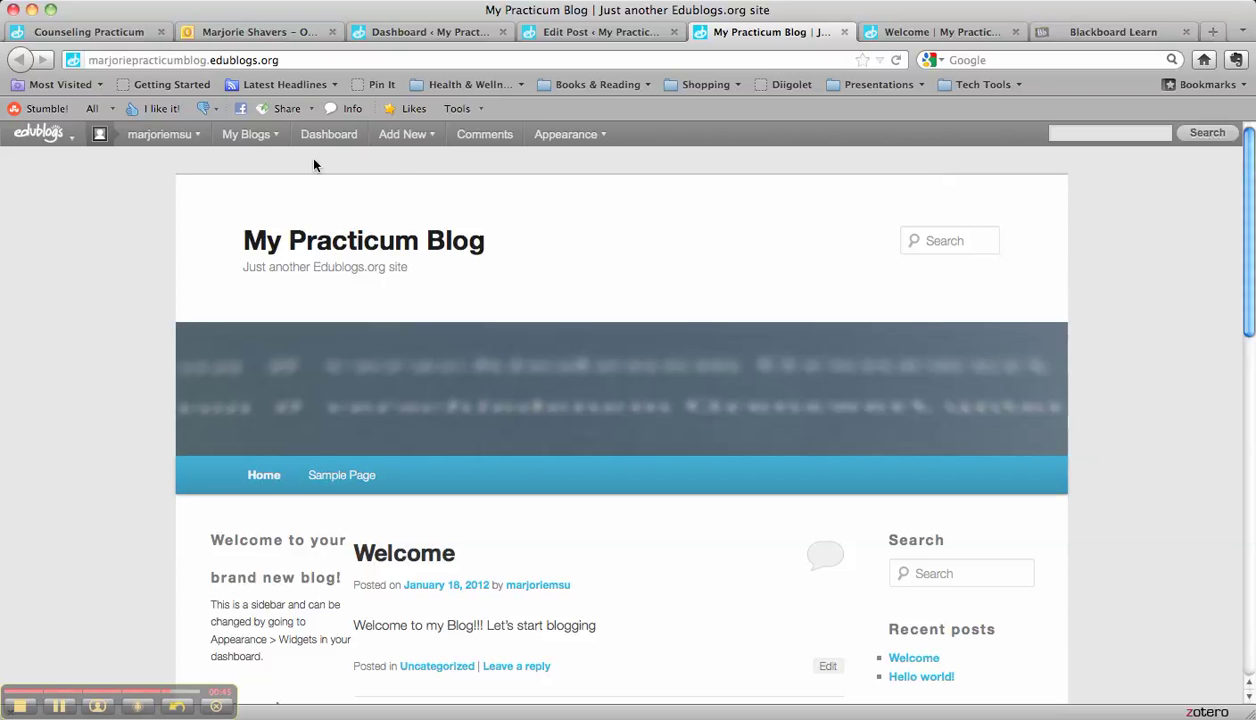
pyautogui.click(335, 136)
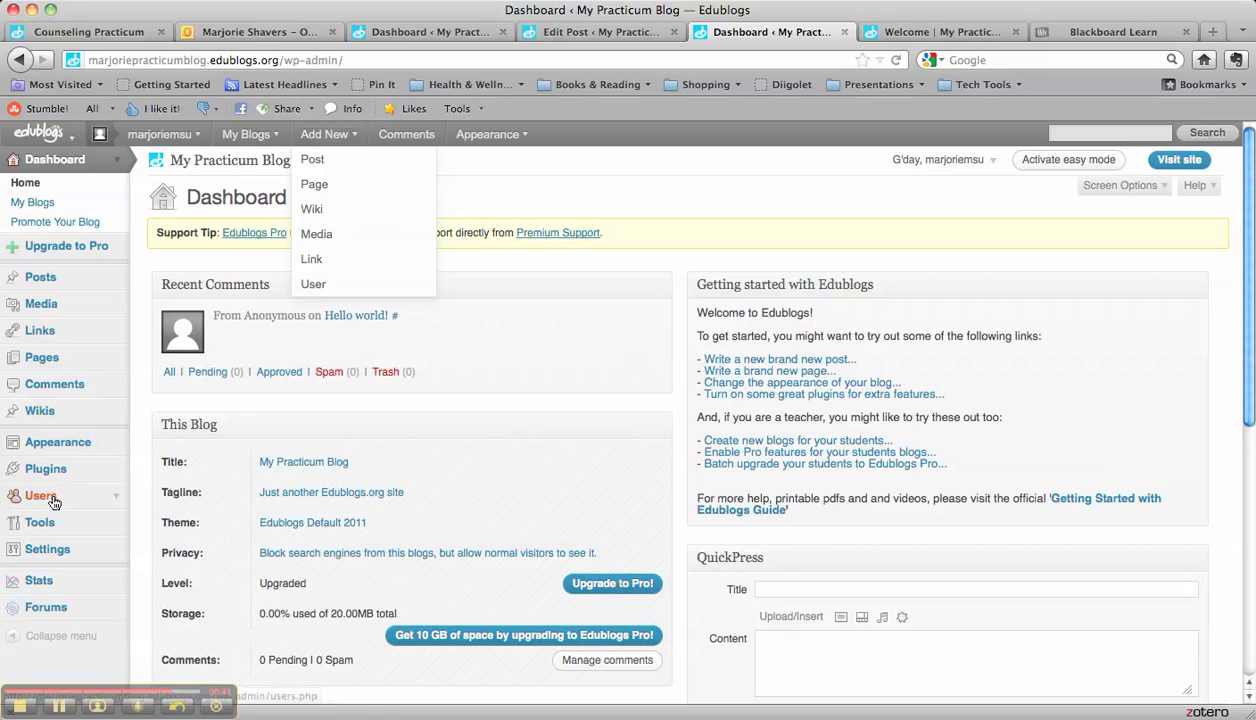
# Step: Preview the 72 Class theme from Manage Themes without activating it, then close the preview and return to the Dashboard
pyautogui.click(55, 453)
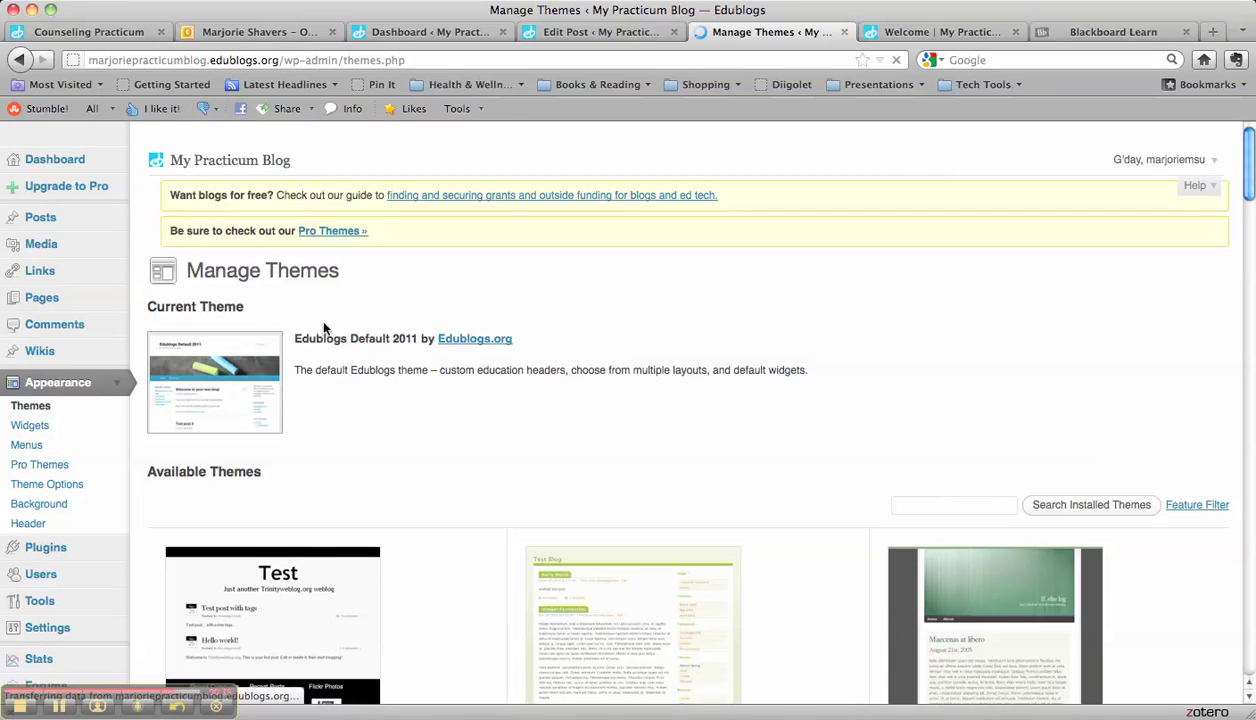
pyautogui.scroll(-8, 323, 328)
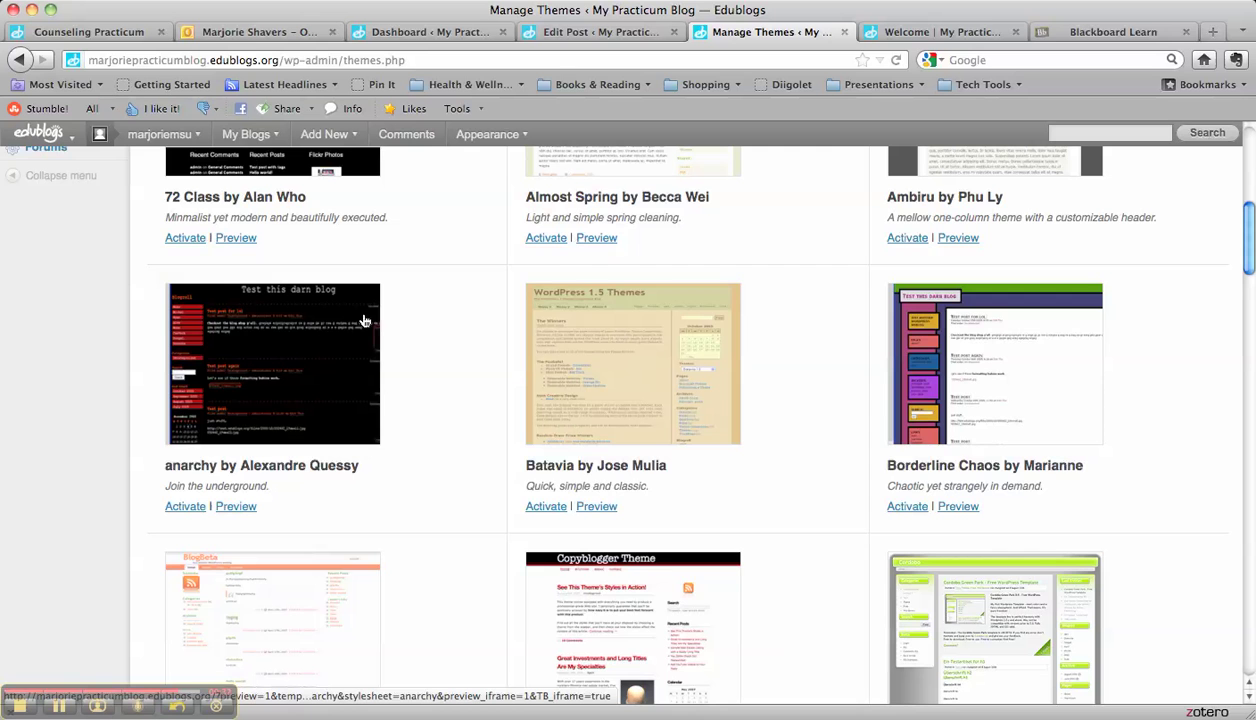
pyautogui.scroll(4, 360, 310)
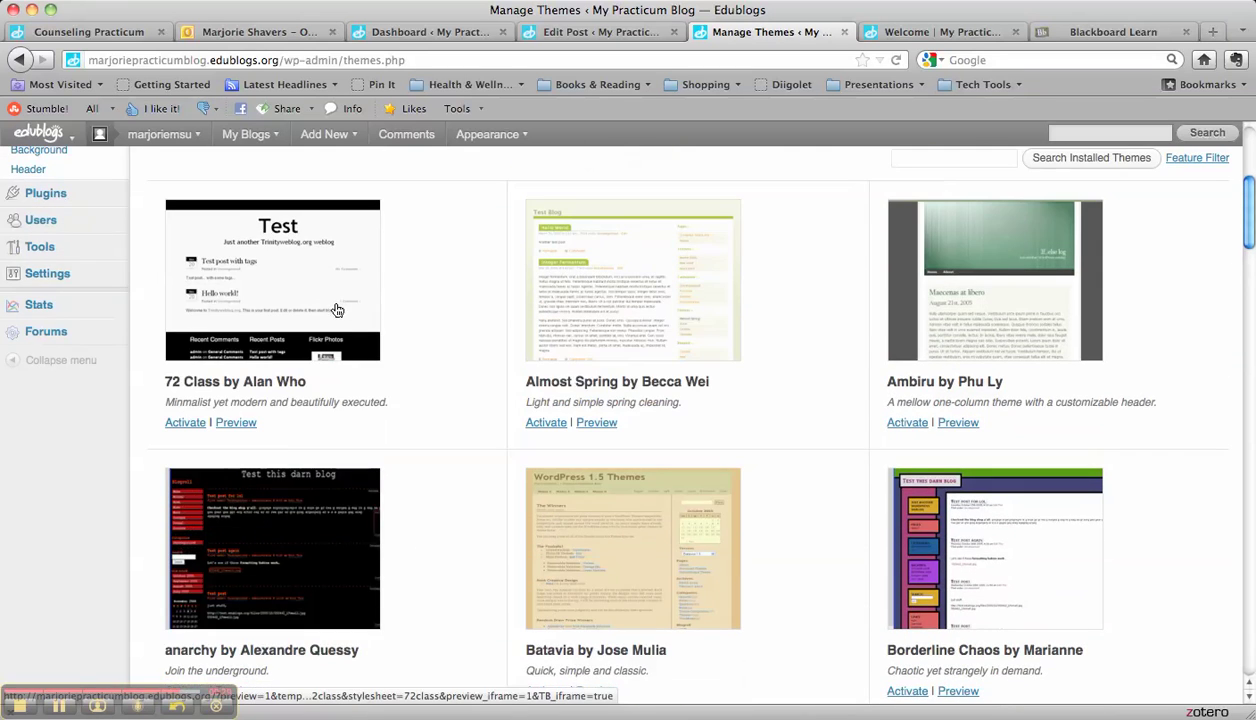
pyautogui.click(332, 307)
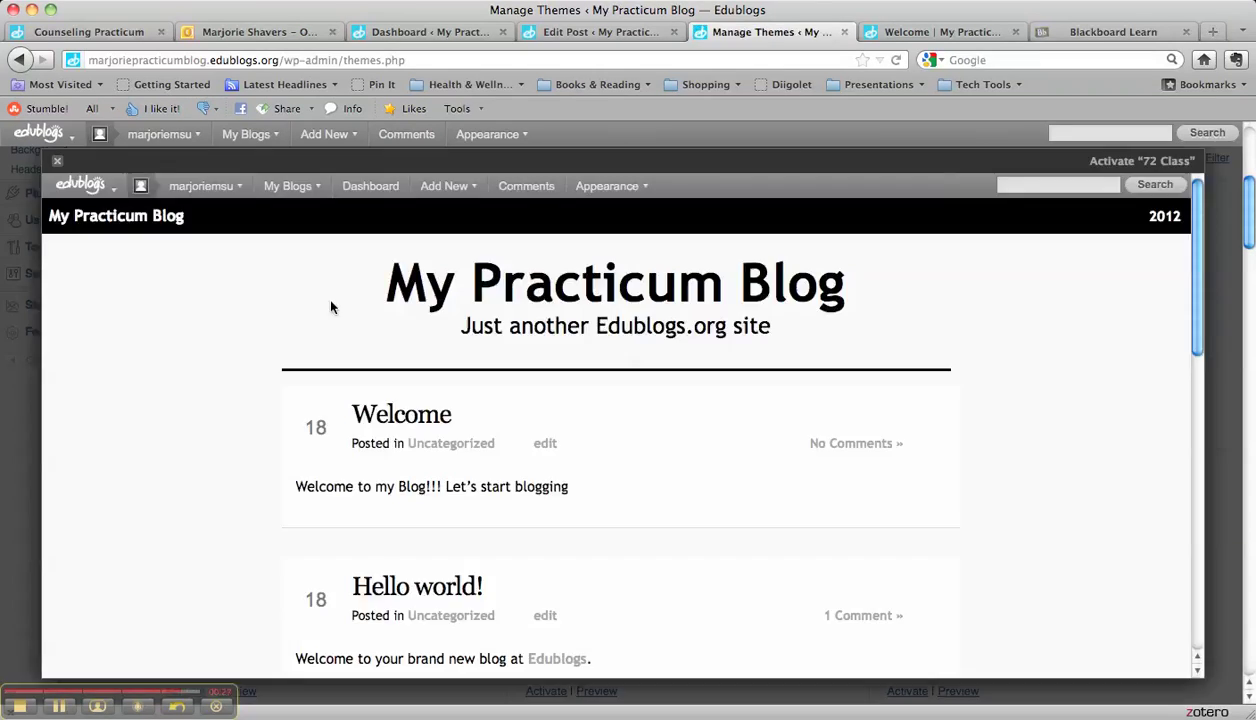
pyautogui.scroll(-1, 332, 307)
pyautogui.scroll(-3, 332, 307)
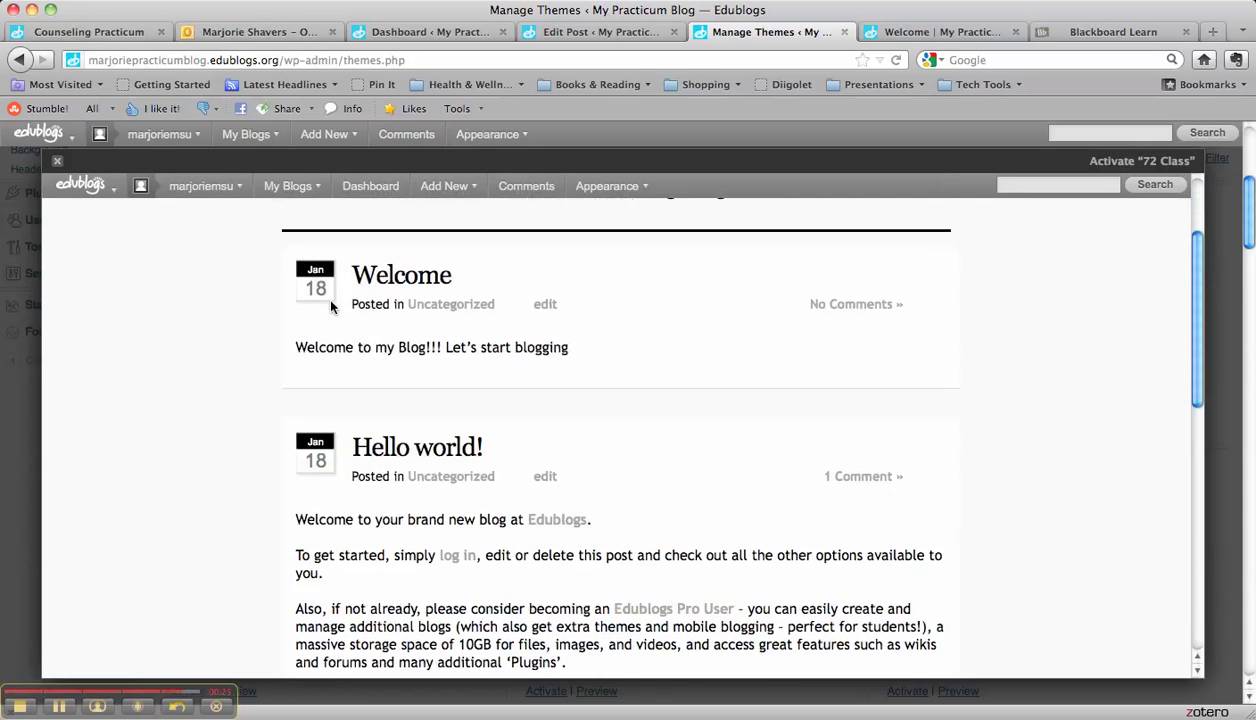
pyautogui.scroll(4, 332, 307)
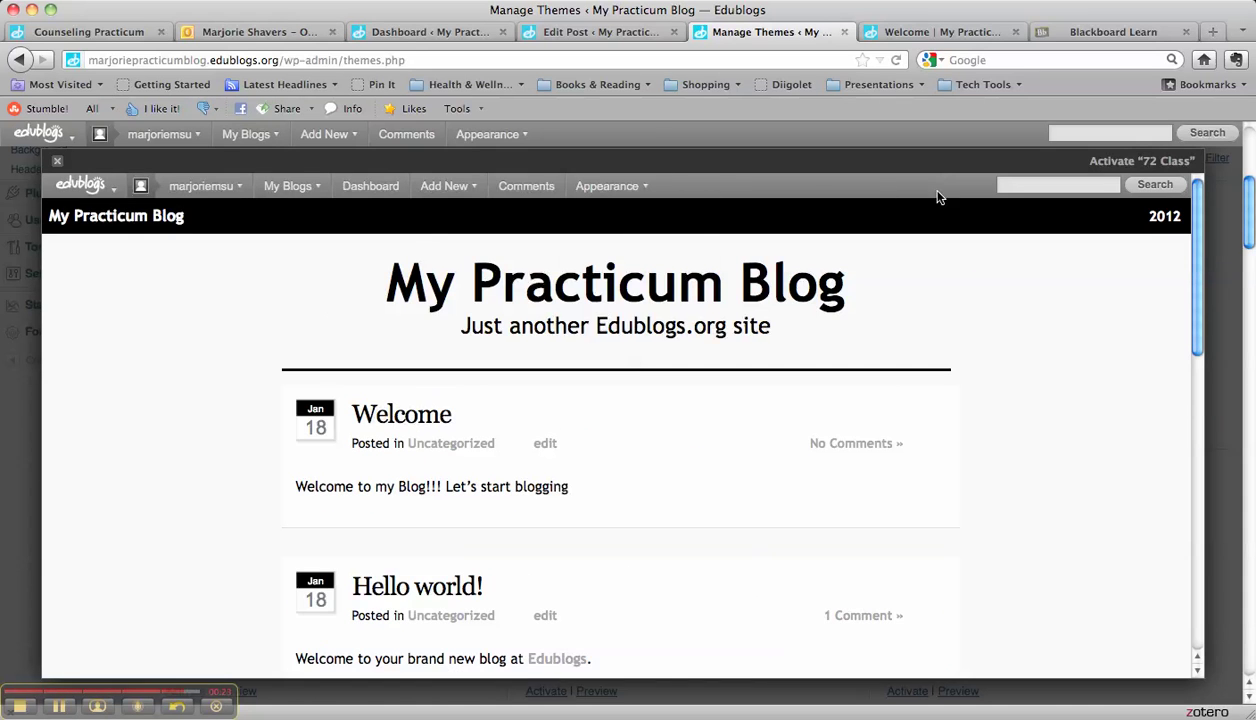
pyautogui.moveTo(192, 198)
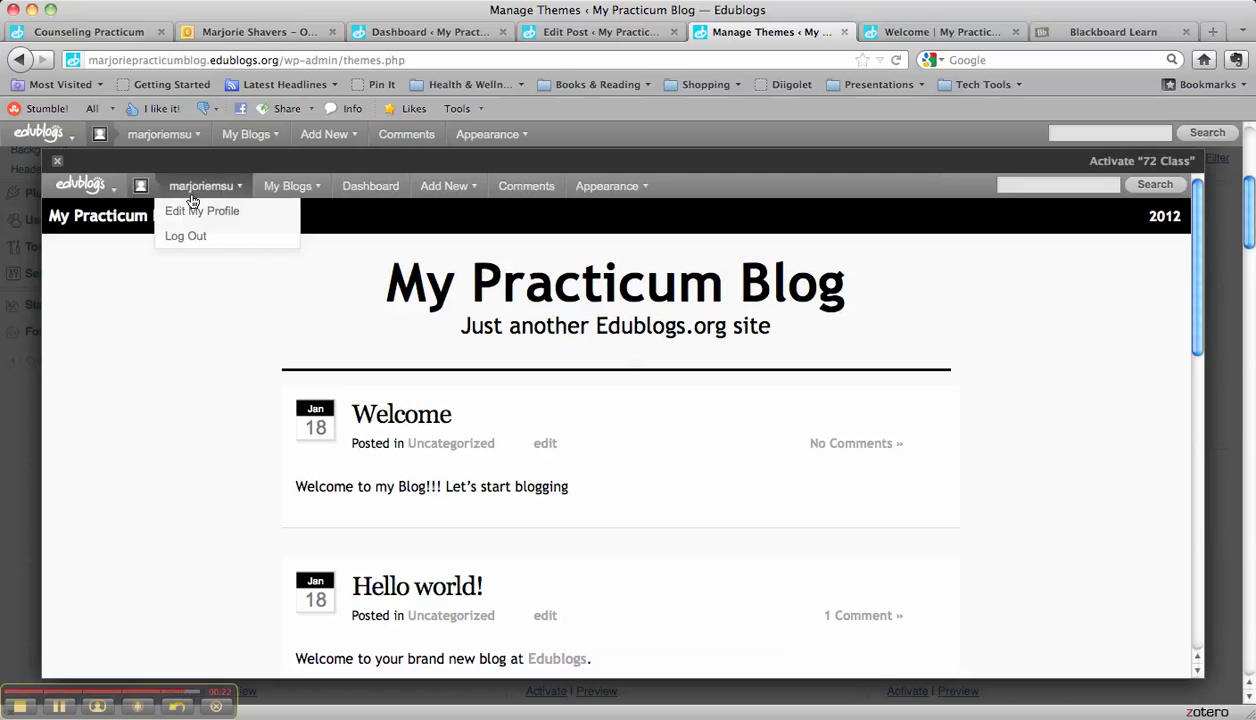
pyautogui.click(58, 162)
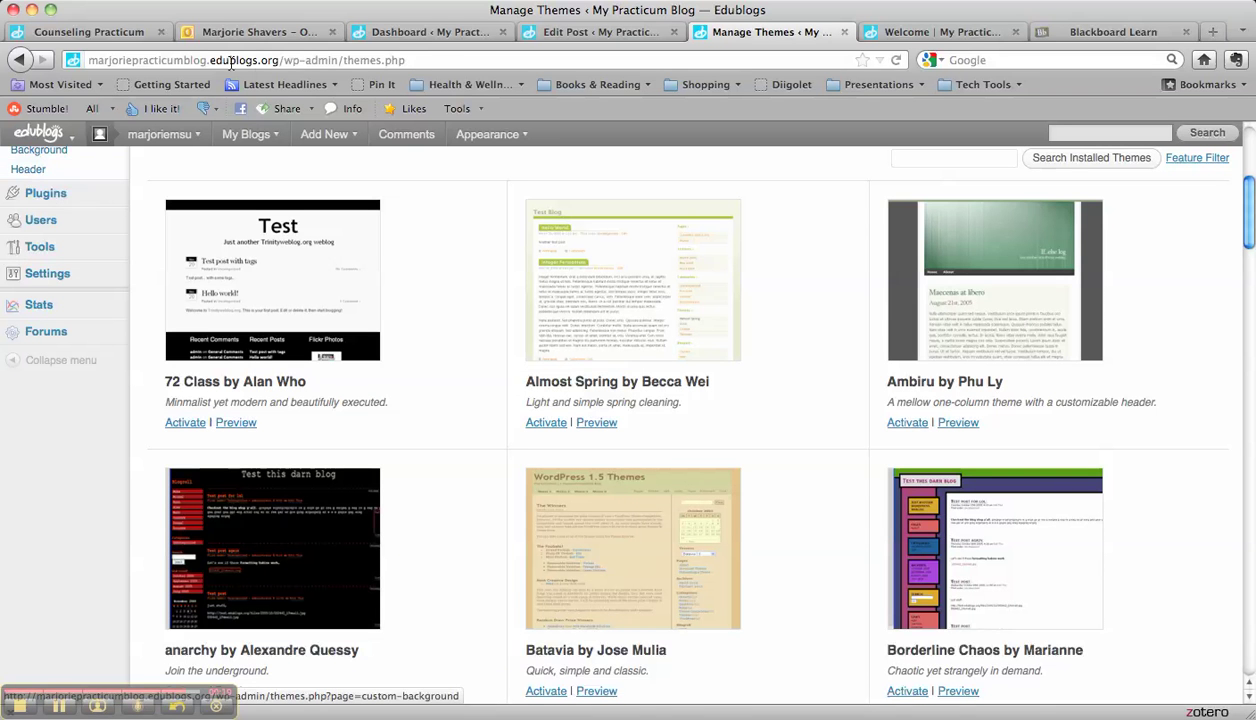
pyautogui.click(425, 35)
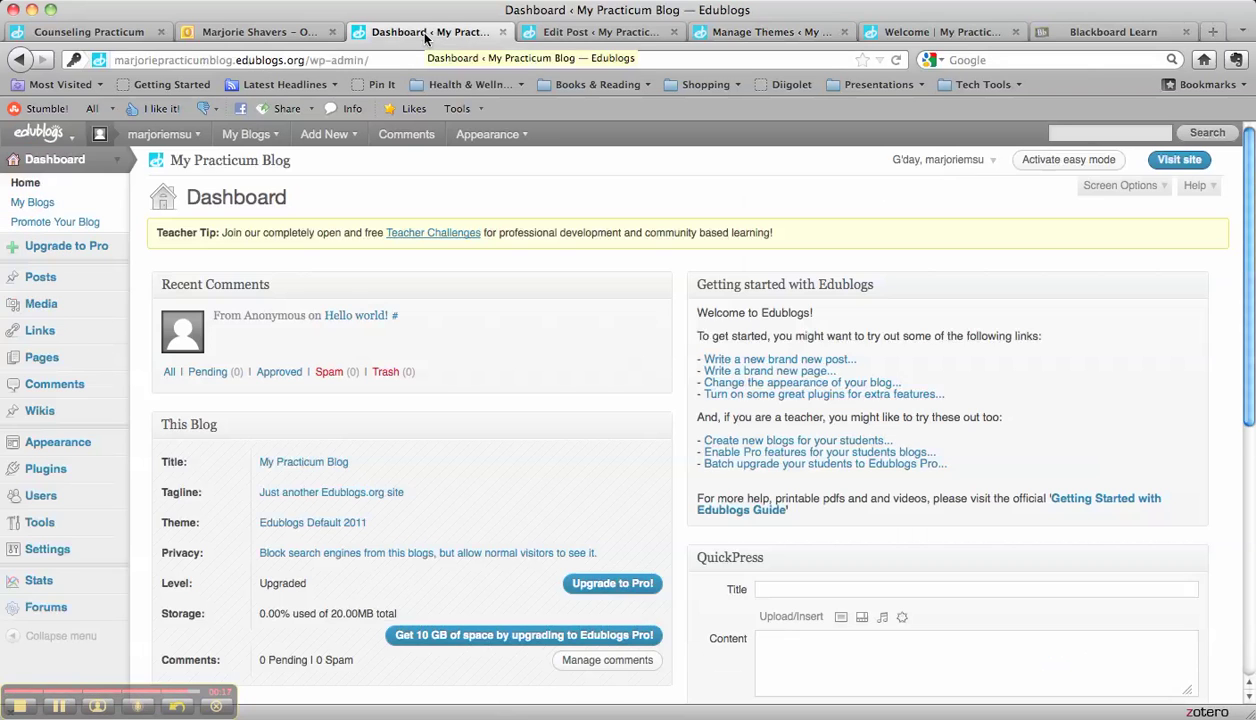
# Step: Open the Counseling Practicum blog via My Blogs and view its public front page
pyautogui.moveTo(255, 137)
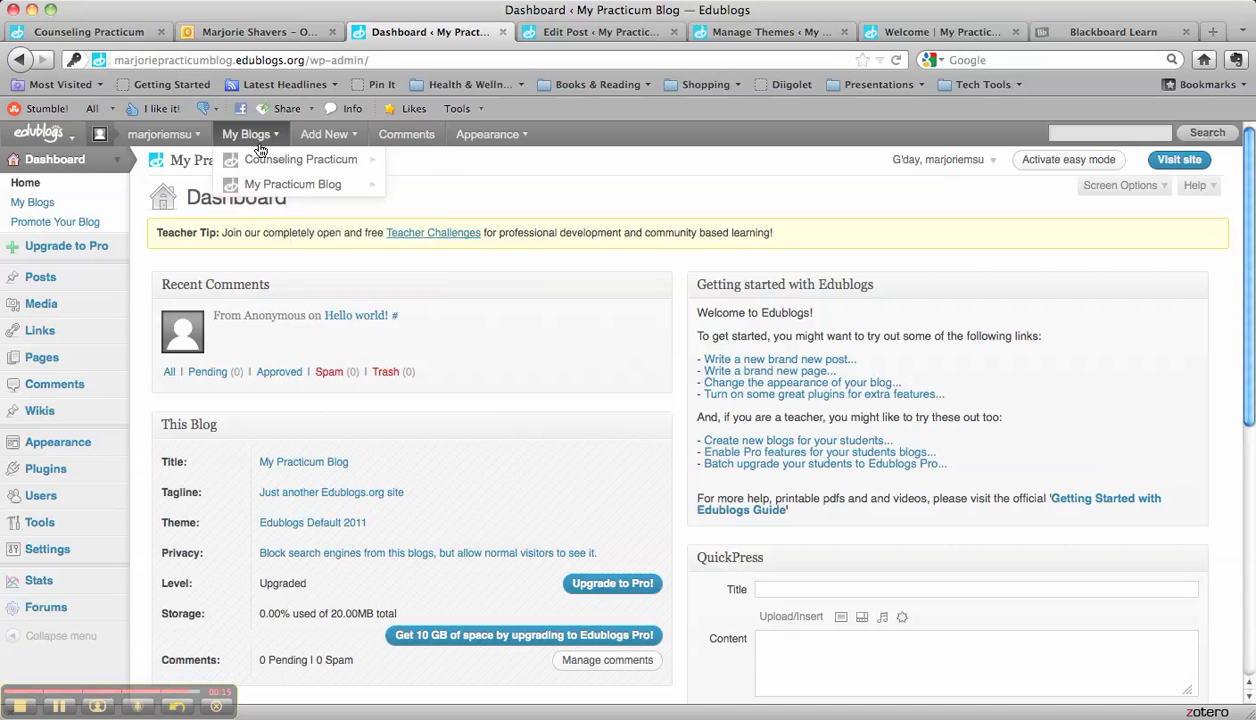
pyautogui.moveTo(262, 189)
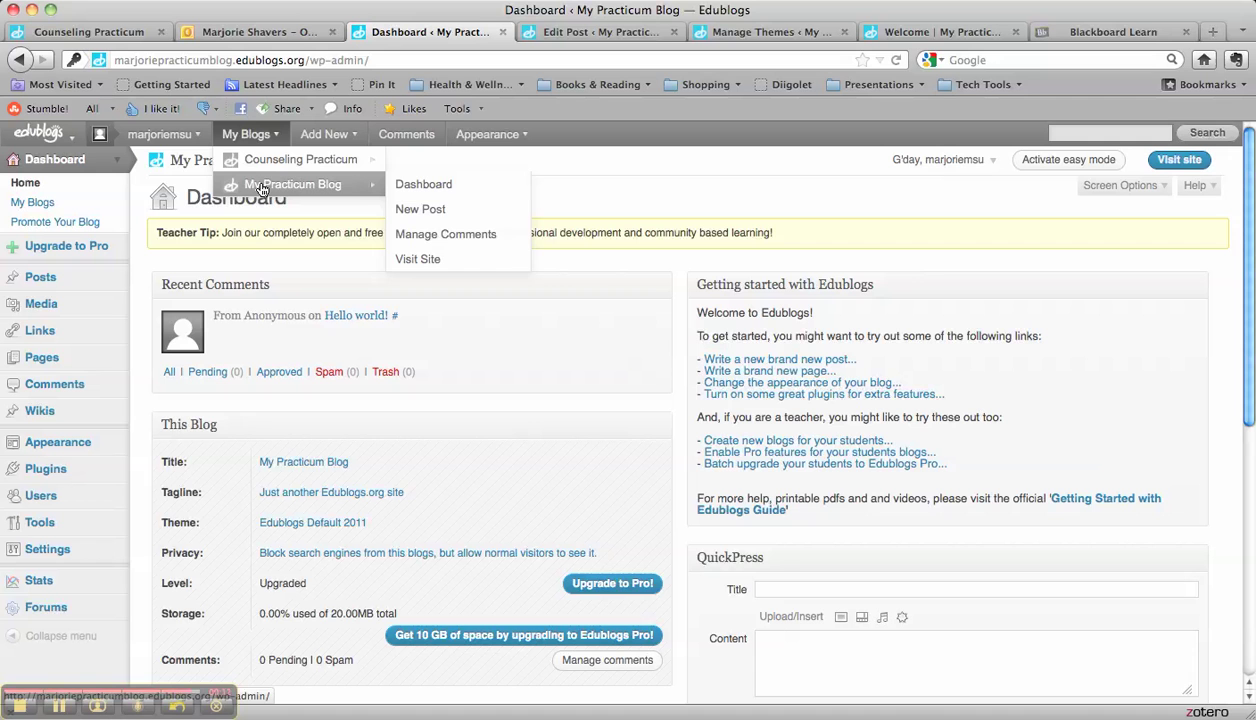
pyautogui.click(262, 164)
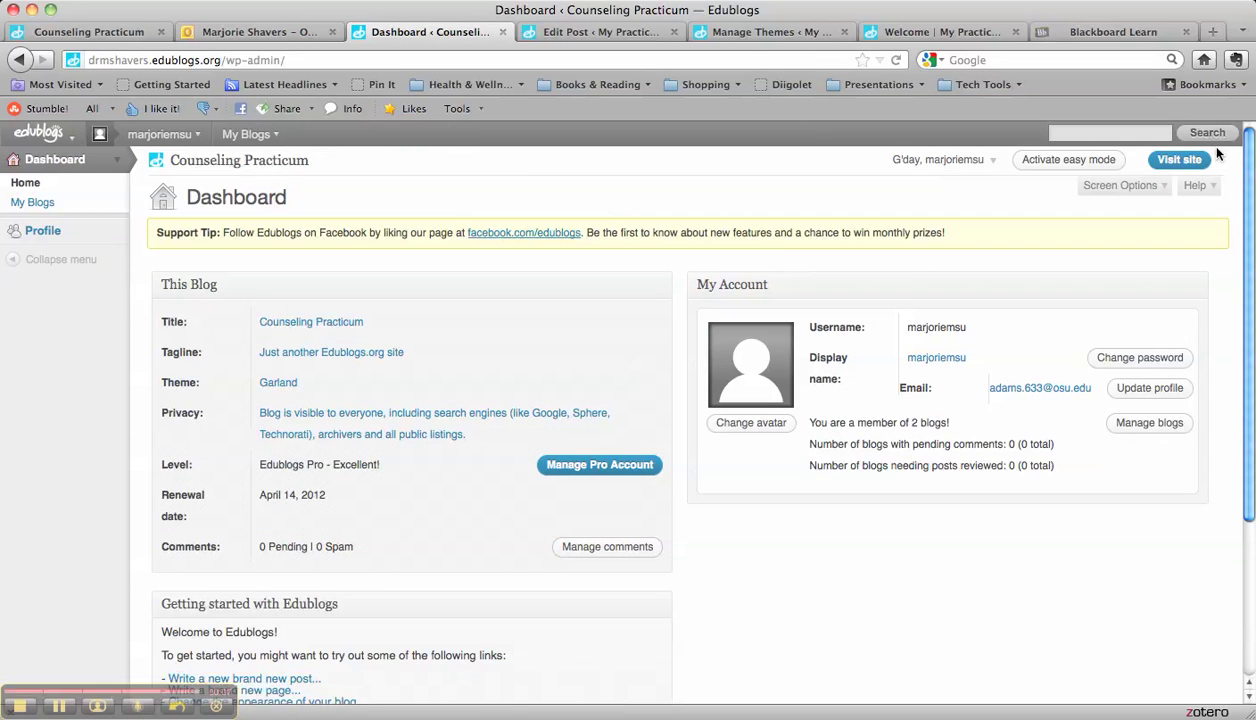
pyautogui.click(1182, 160)
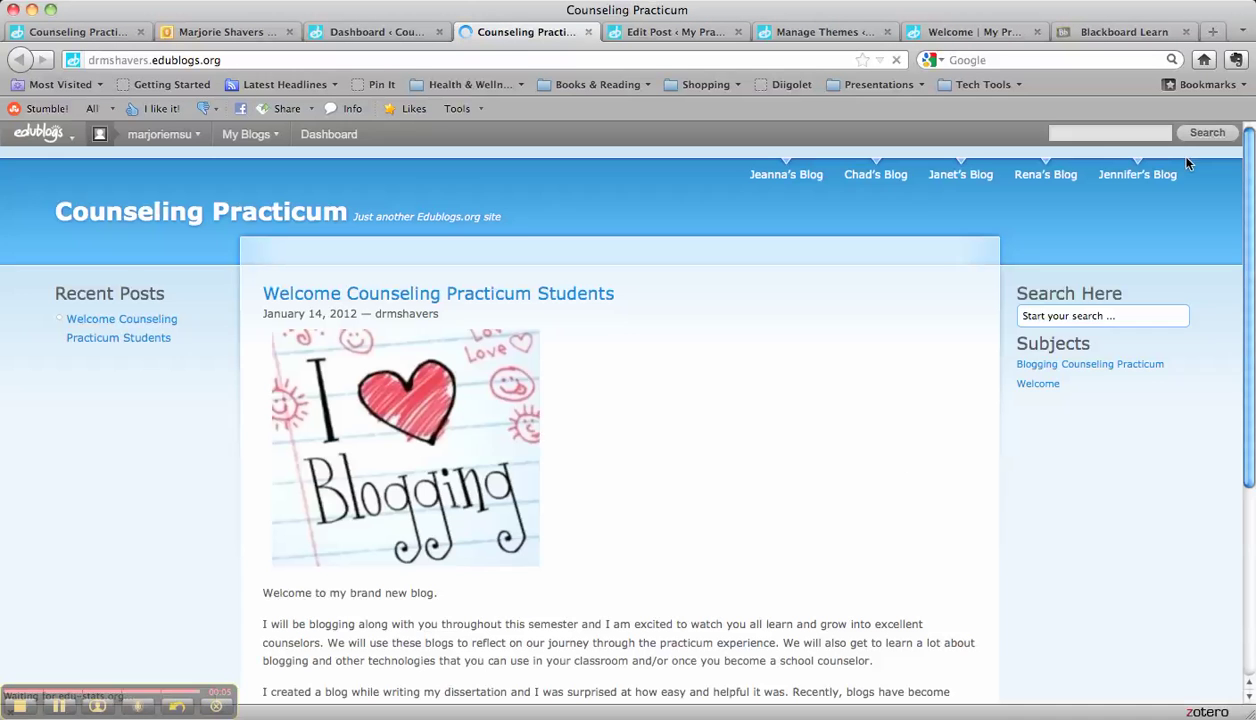